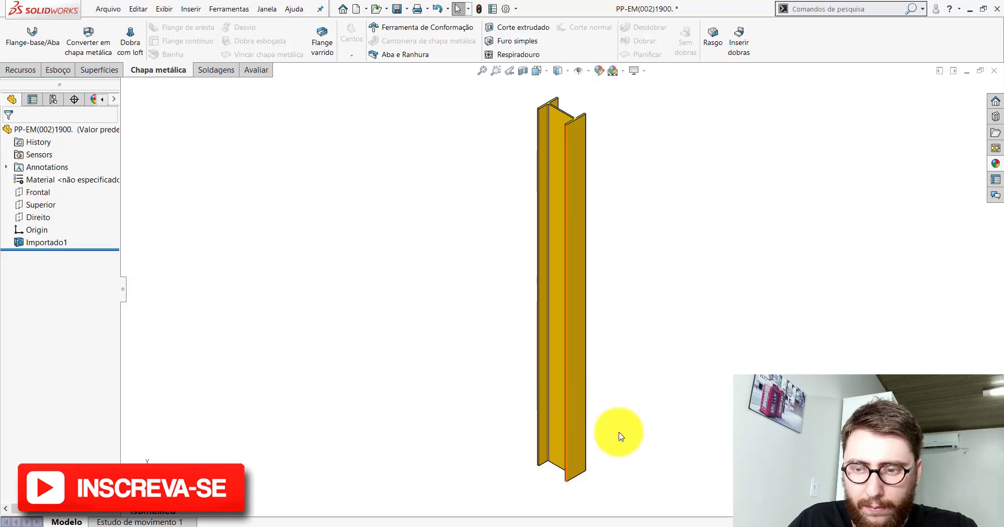
Measure the imported beam's edges and flange face, reading its 1636.03 mm length.
click(256, 70)
click(83, 41)
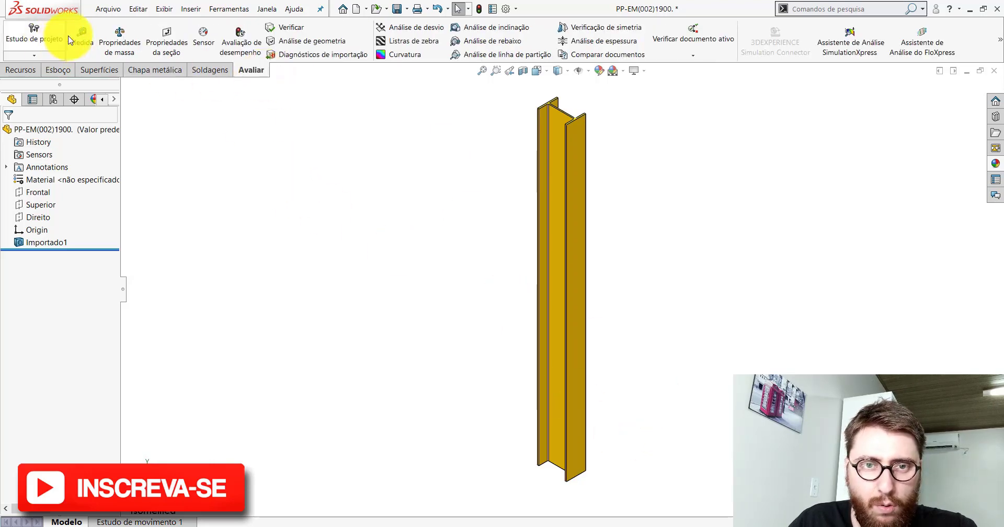
scroll(539, 424, down, 3)
scroll(593, 466, down, 3)
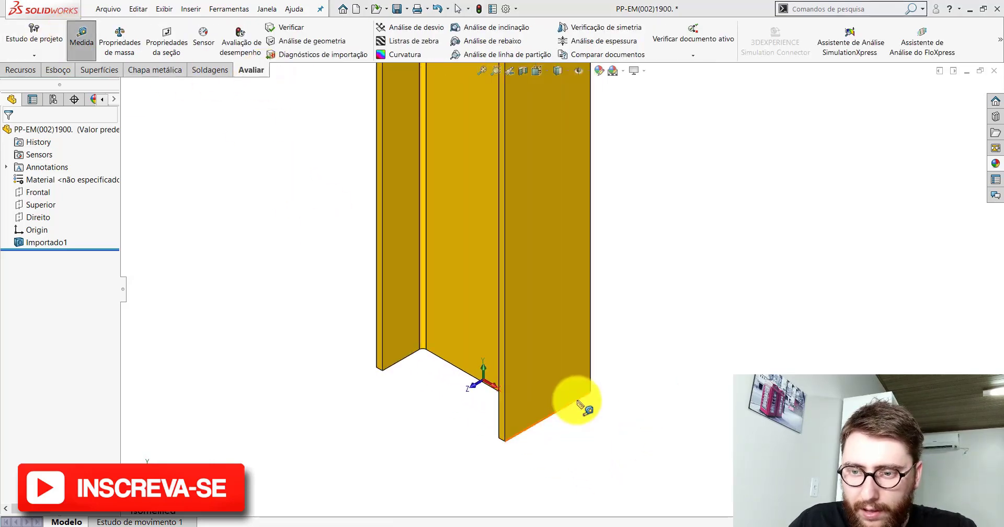
click(579, 405)
click(578, 442)
click(539, 395)
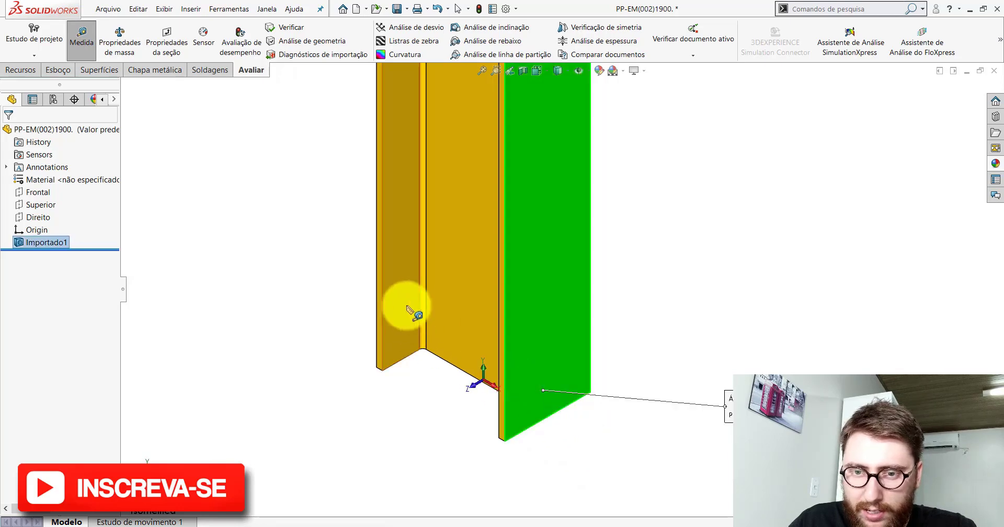
click(379, 280)
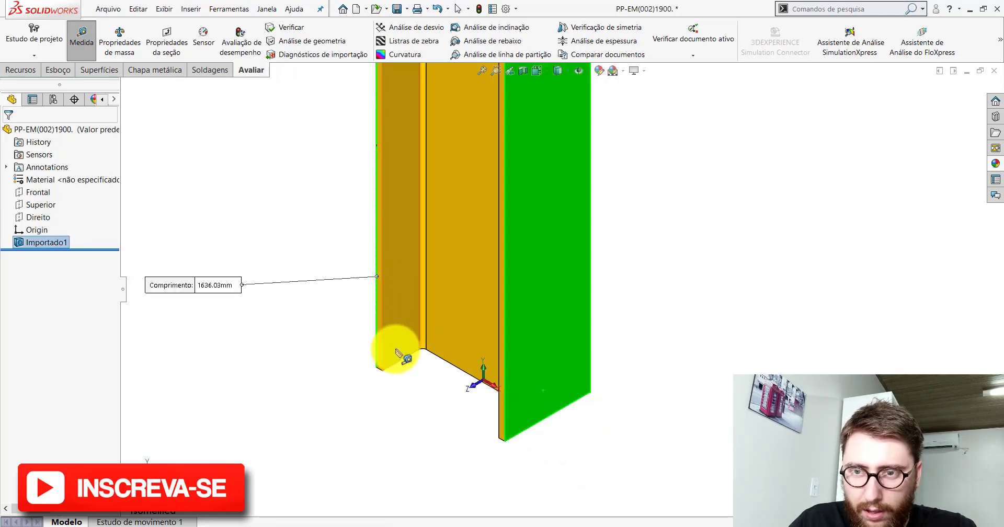
scroll(449, 324, up, 3)
scroll(518, 294, up, 1)
scroll(523, 293, up, 1)
scroll(560, 225, down, 2)
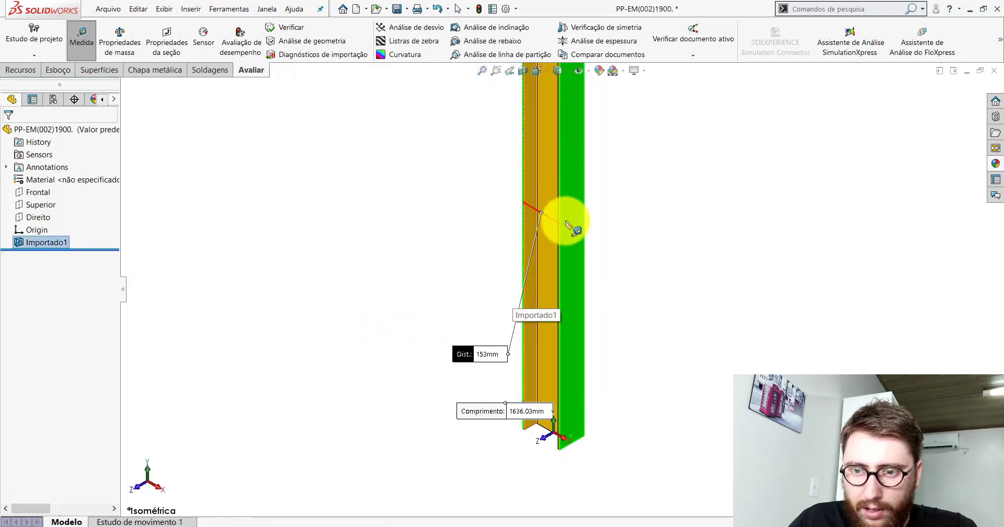
Measure the flange and web faces and the 153 mm width across the flanges.
click(408, 301)
scroll(563, 358, down, 1)
click(562, 357)
mouse_move(545, 340)
middle_down()
mouse_move(453, 363)
mouse_move(572, 326)
middle_up()
click(566, 345)
mouse_move(560, 358)
middle_down()
mouse_move(638, 325)
mouse_move(594, 321)
mouse_move(607, 322)
middle_up()
scroll(607, 323, down, 1)
click(605, 265)
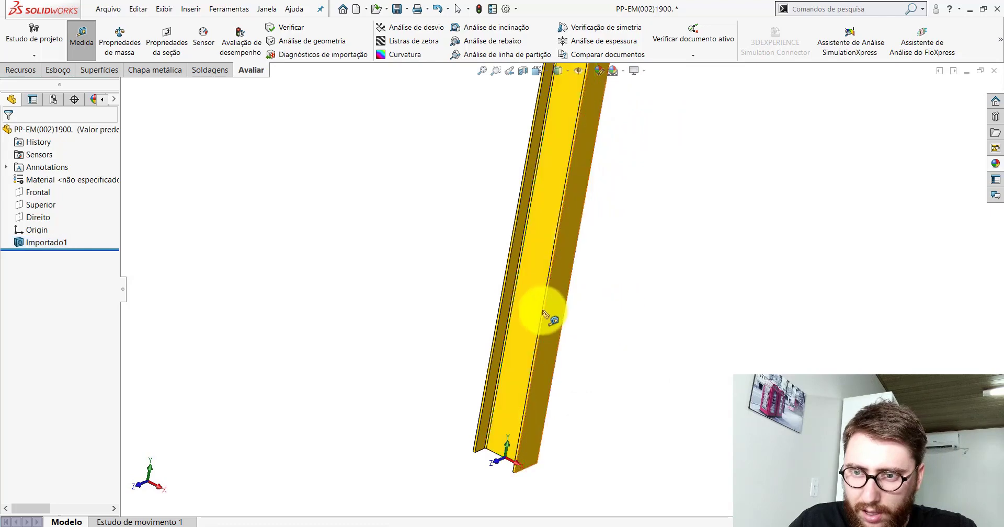
scroll(538, 309, down, 2)
mouse_move(554, 280)
middle_down()
mouse_move(507, 285)
mouse_move(515, 280)
middle_up()
click(460, 269)
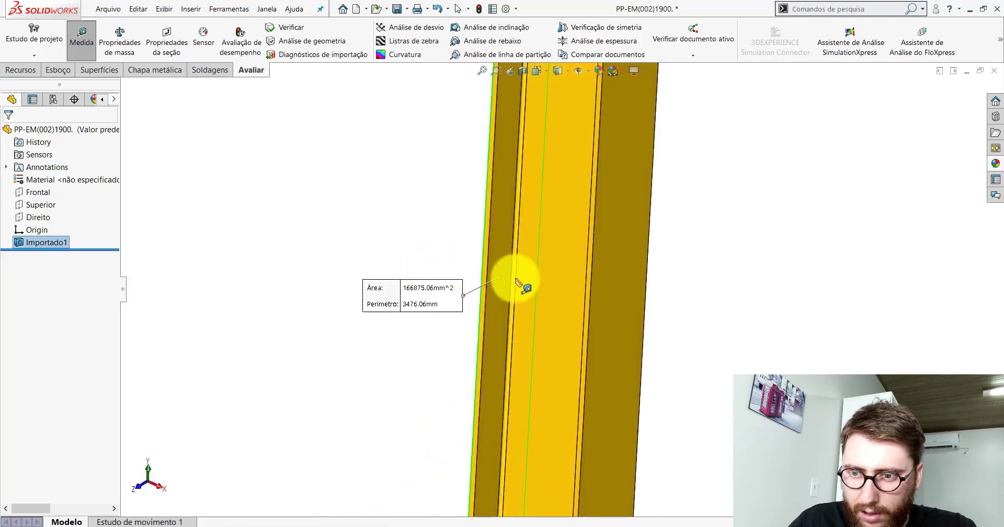
click(605, 288)
scroll(606, 288, up, 2)
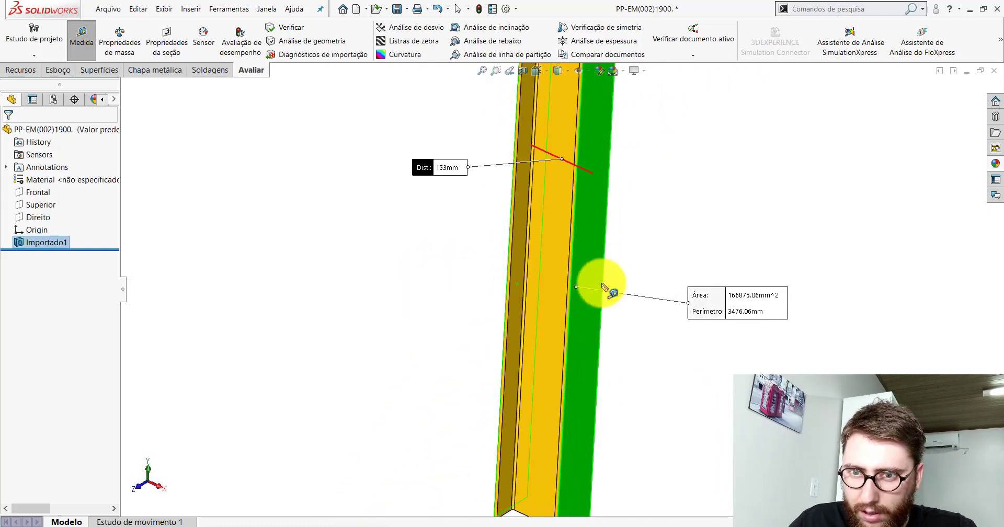
click(425, 251)
Measure the 5.8 mm web thickness, then switch to the Gerdau profile table in Chrome.
middle_drag(462, 309, 554, 397)
scroll(556, 398, down, 2)
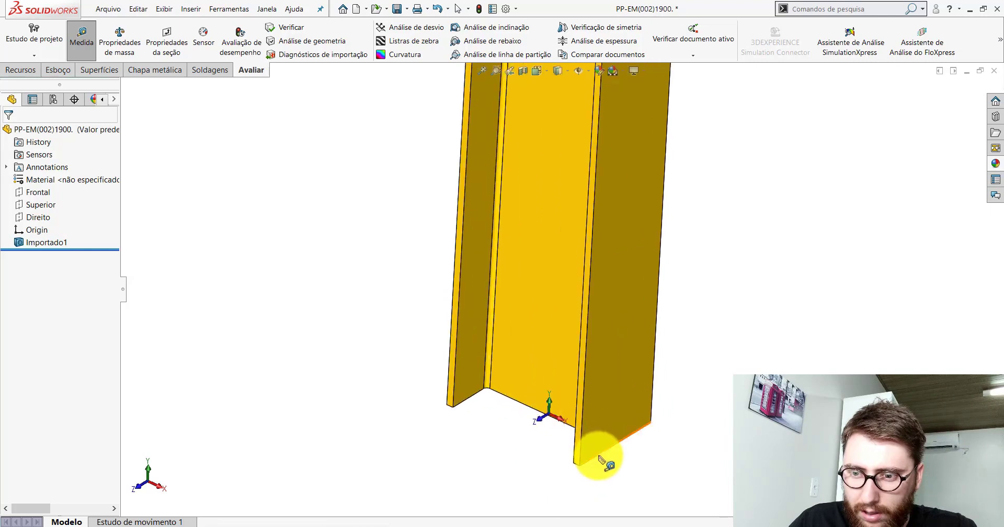
click(538, 354)
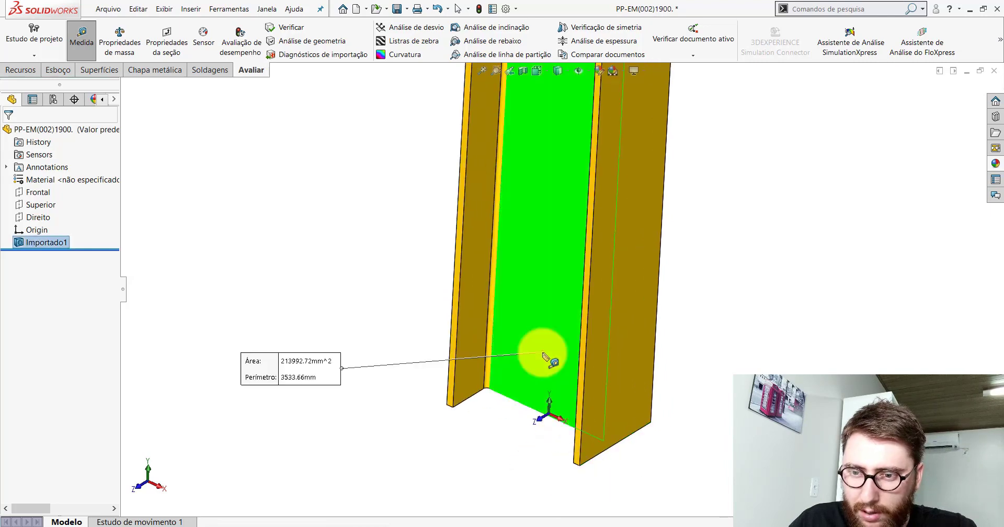
middle_drag(538, 354, 444, 412)
mouse_move(556, 317)
middle_down()
mouse_move(565, 285)
mouse_move(549, 194)
middle_up()
scroll(549, 195, down, 2)
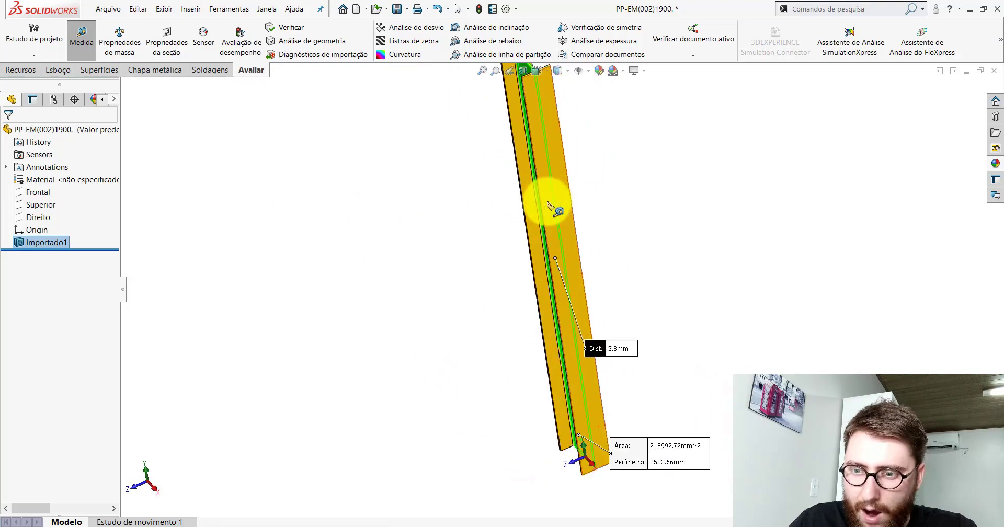
click(451, 289)
key(Escape)
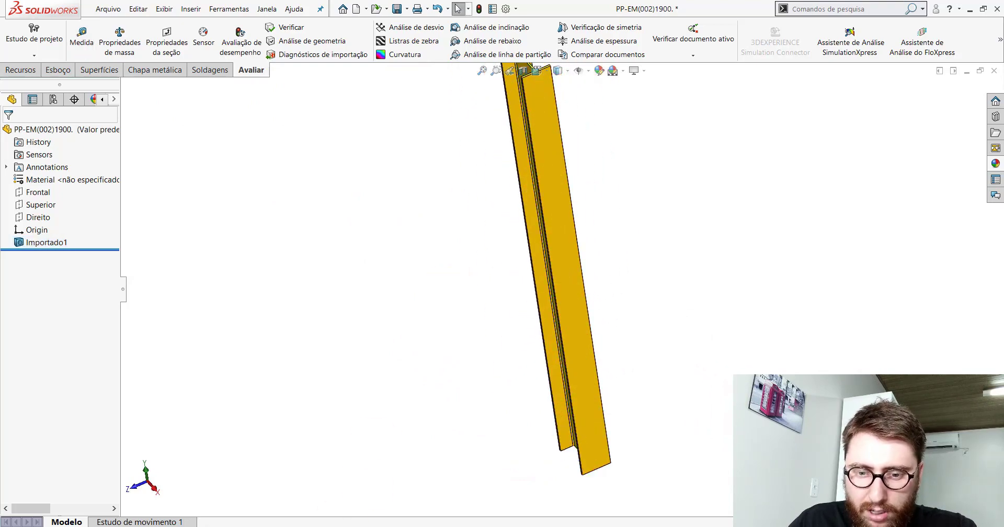
key(alt+Tab)
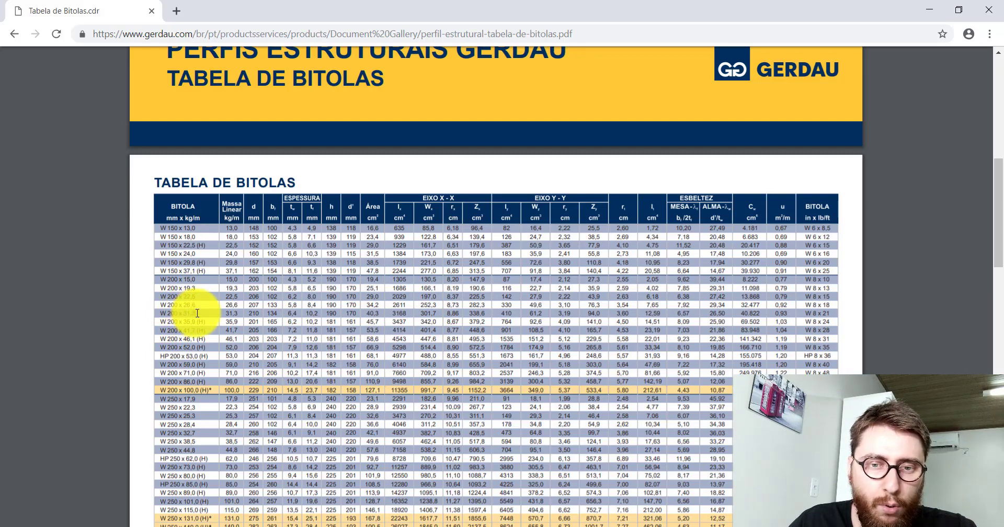
Create new part Peça2 and begin sketch Esboço1 on the Superior plane.
click(929, 10)
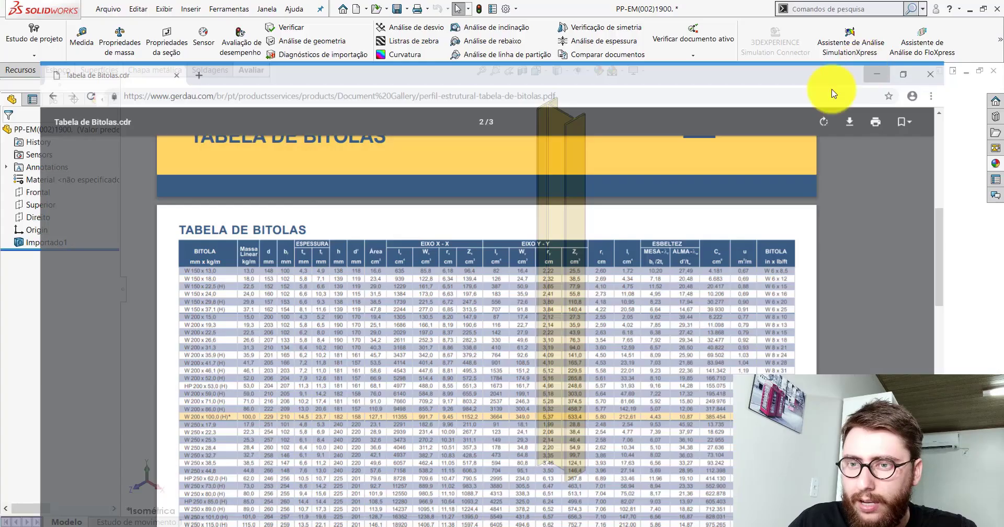
click(355, 9)
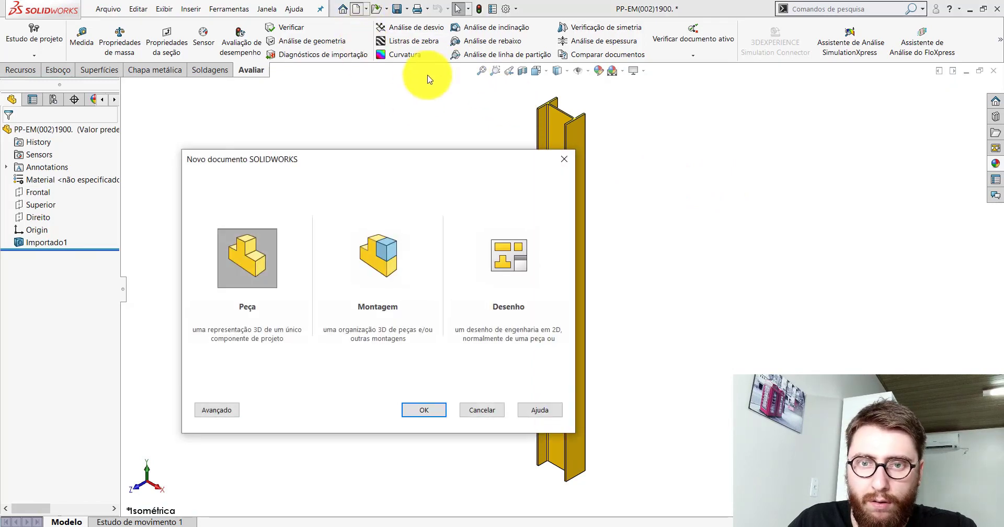
double_click(269, 259)
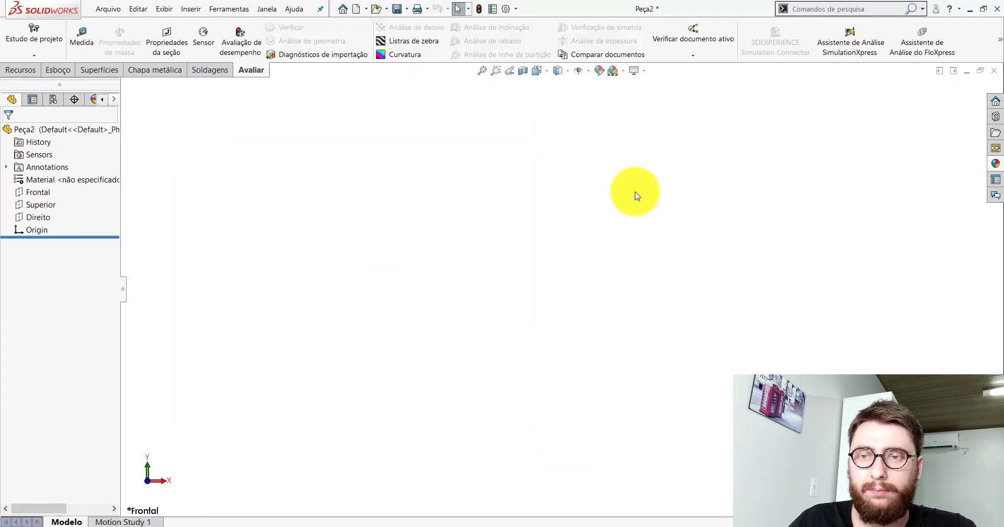
click(45, 206)
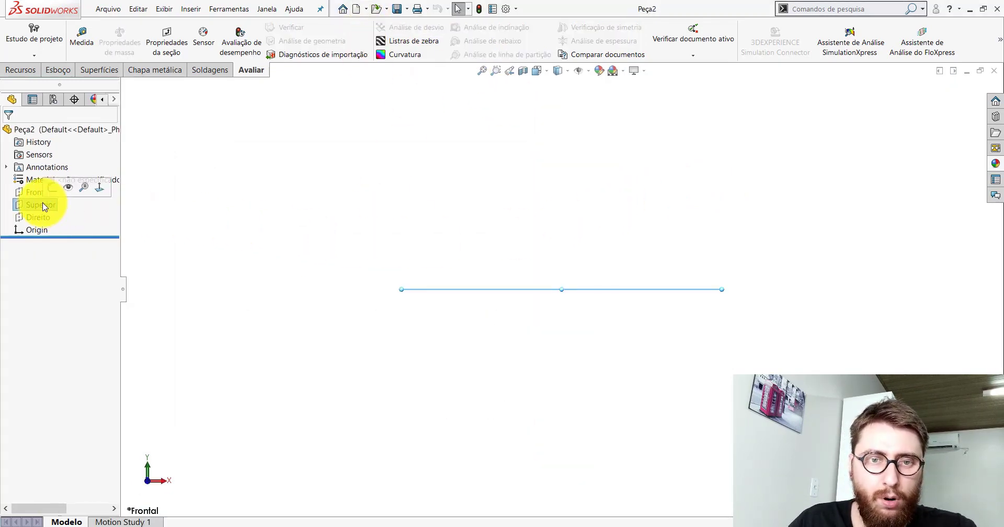
click(52, 191)
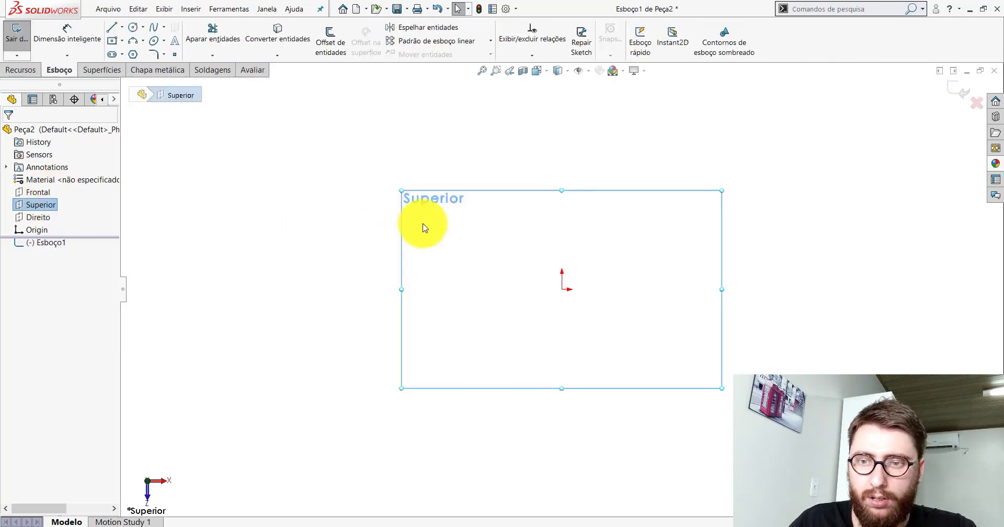
Draw a horizontal centerline through the origin, with the origin as its midpoint.
click(121, 27)
click(133, 51)
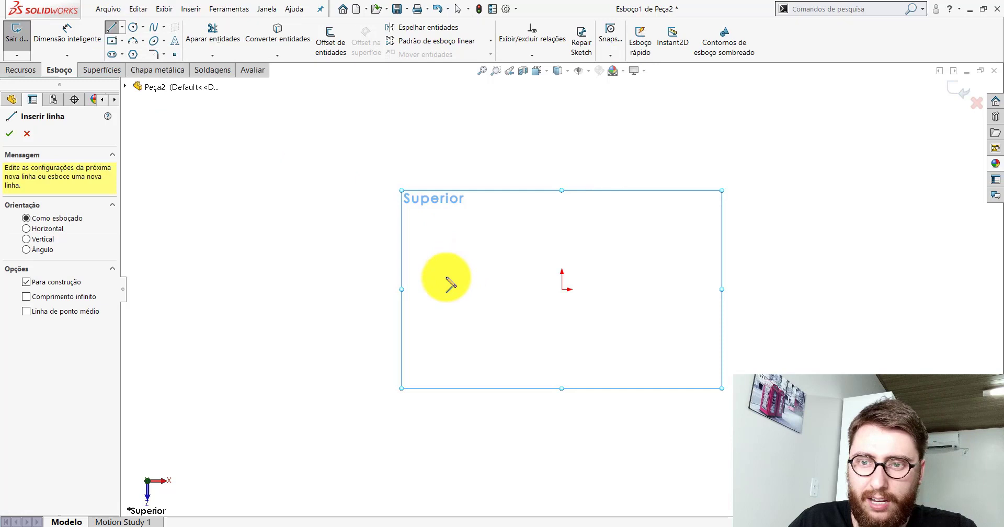
click(350, 290)
click(774, 289)
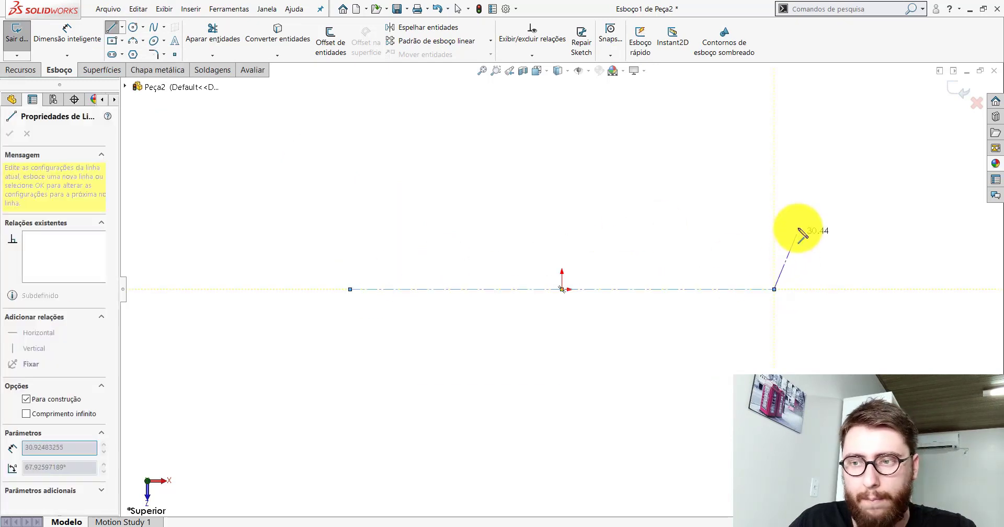
key(Escape)
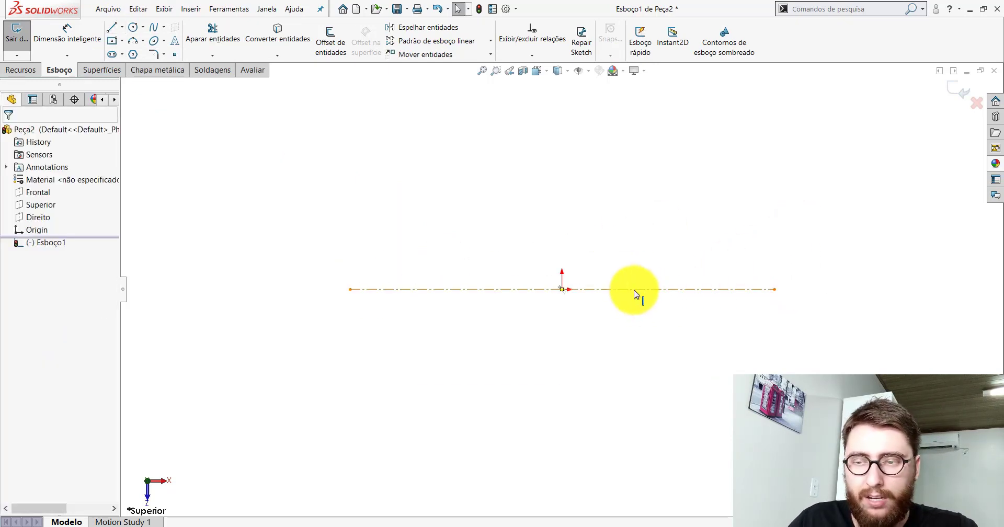
click(633, 290)
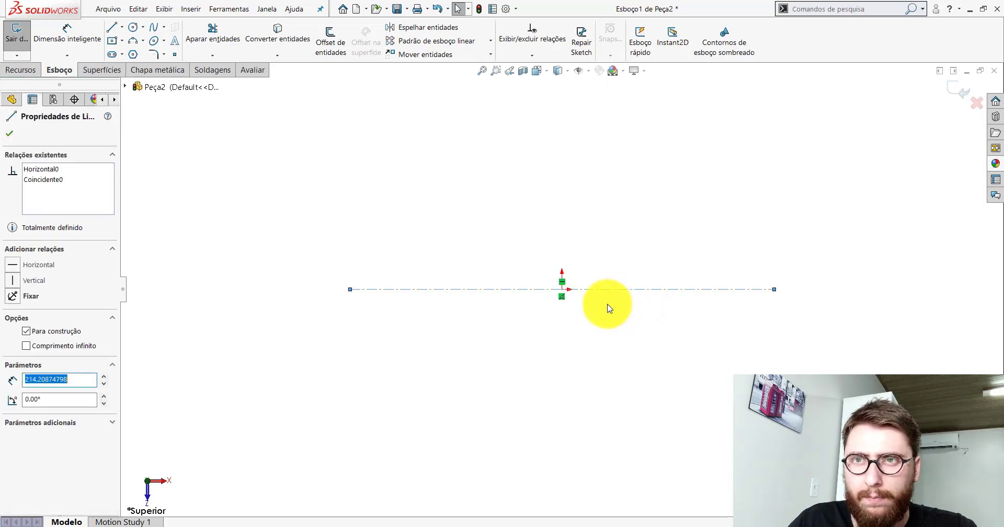
ctrl+click(563, 290)
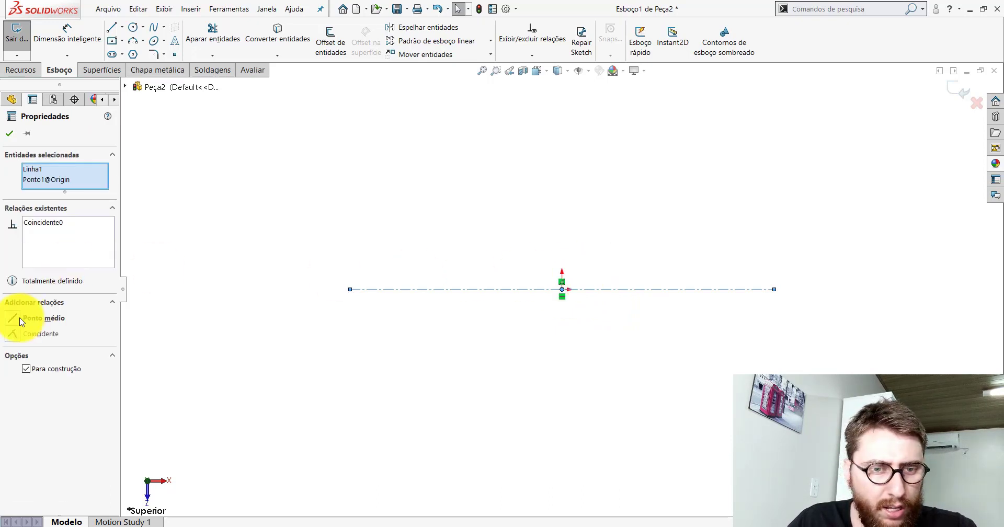
click(10, 133)
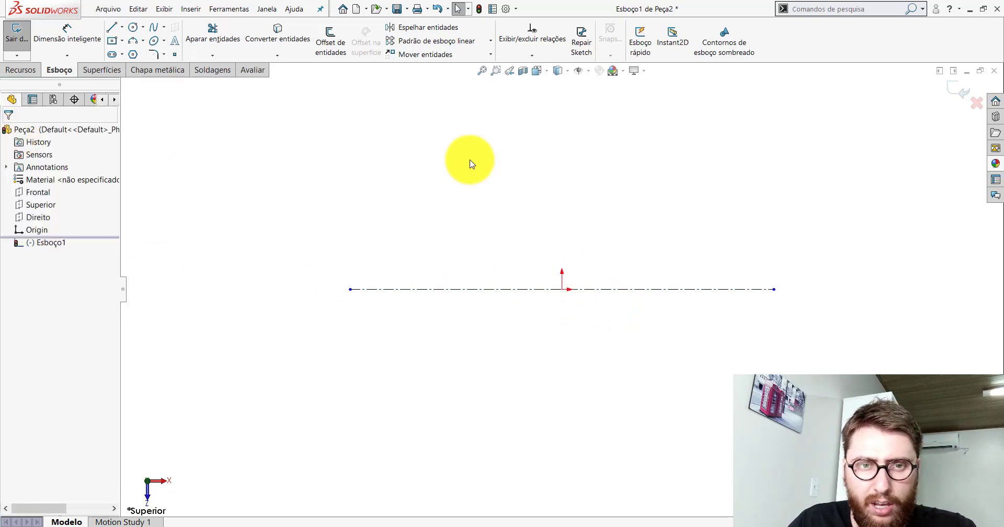
Dimension the centerline to 153 mm.
click(95, 49)
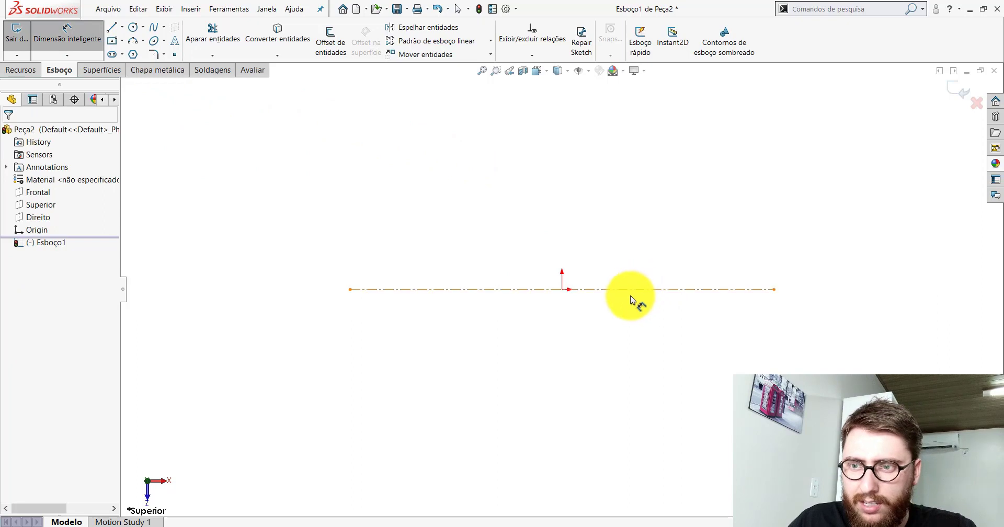
click(615, 295)
click(572, 394)
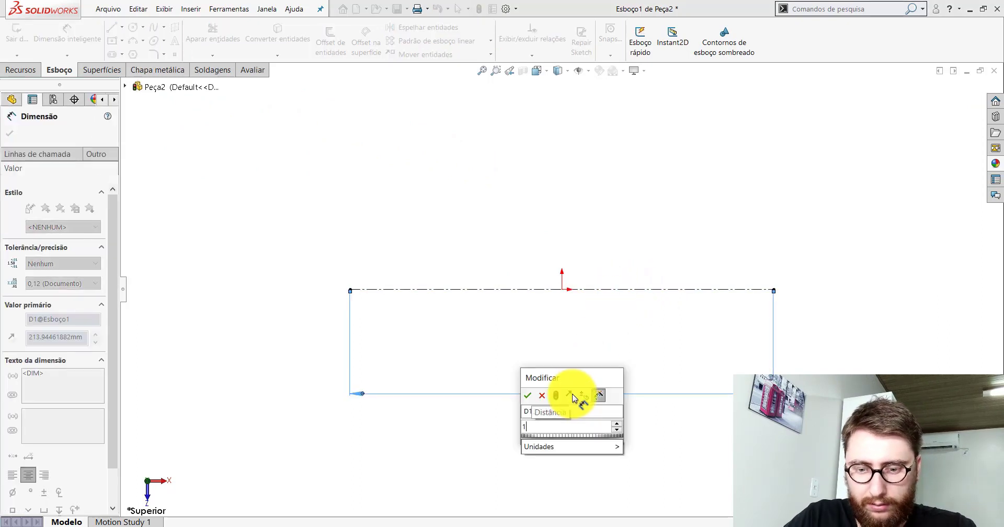
text(153)
key(Return)
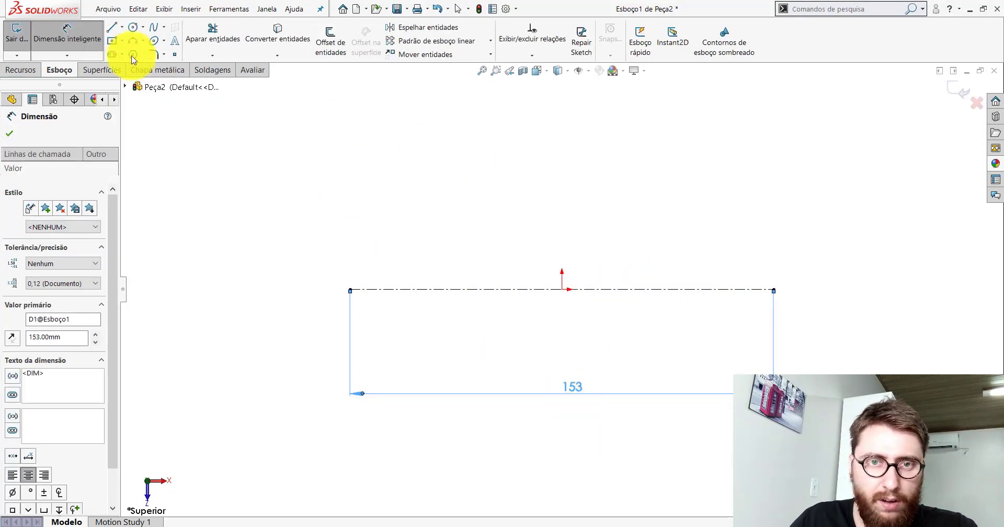
Draw a vertical line at the centerline's left end, centred on that endpoint.
click(112, 29)
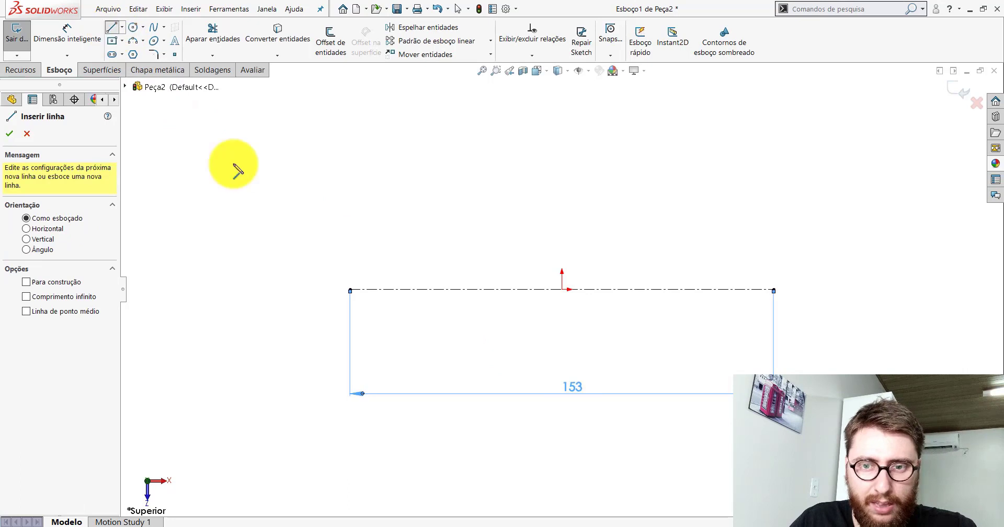
click(350, 176)
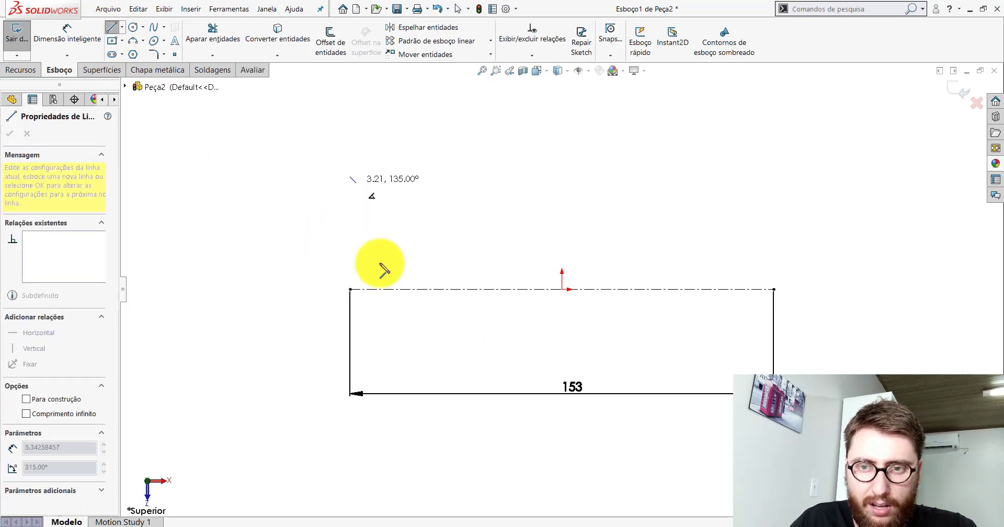
click(350, 426)
key(Escape)
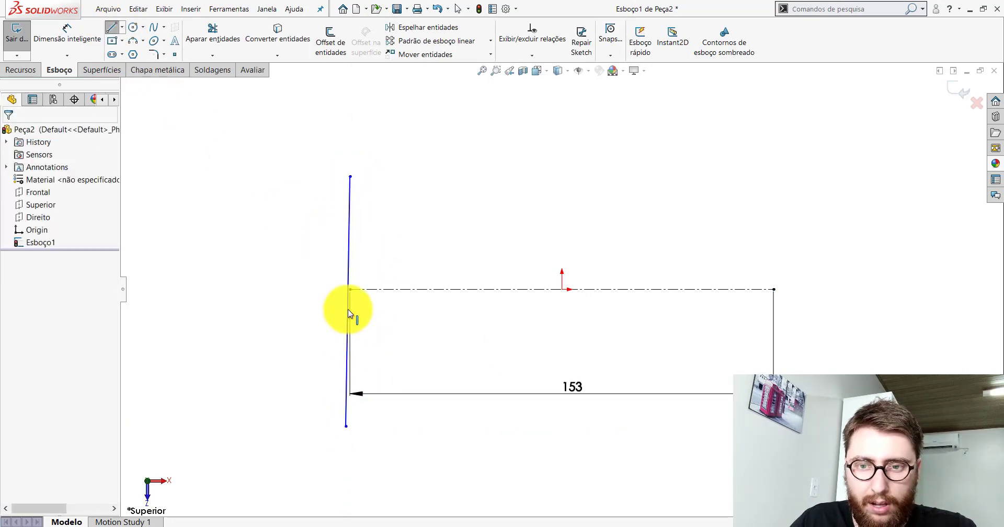
click(349, 265)
click(390, 150)
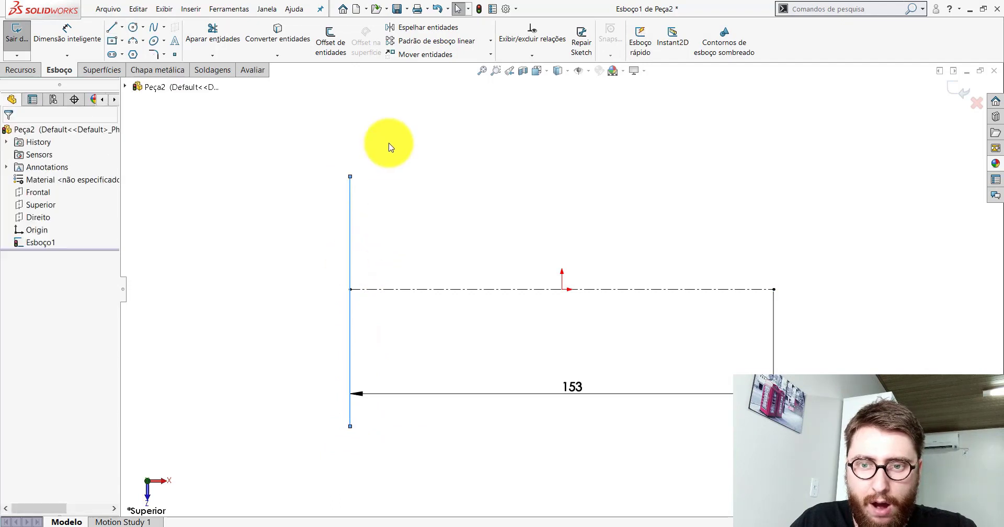
click(350, 241)
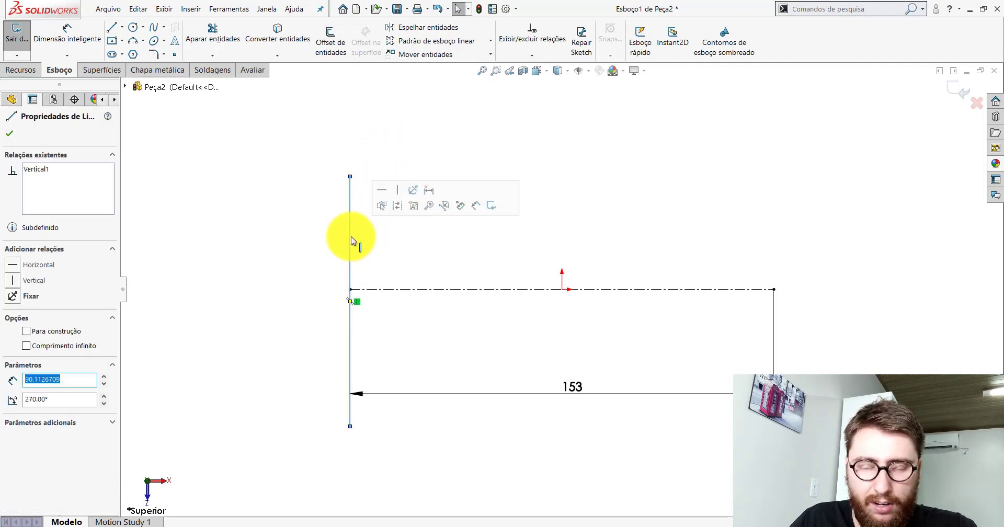
ctrl+click(350, 290)
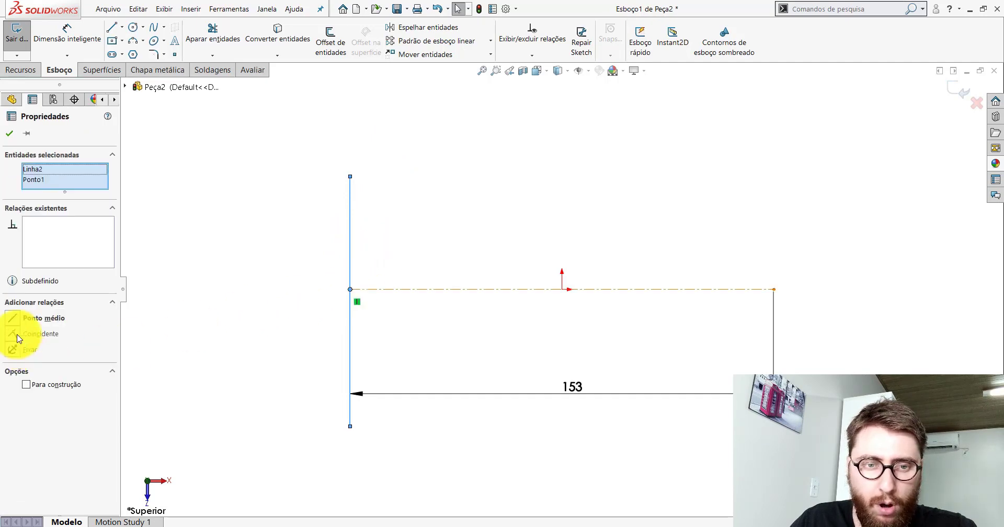
click(12, 318)
click(9, 134)
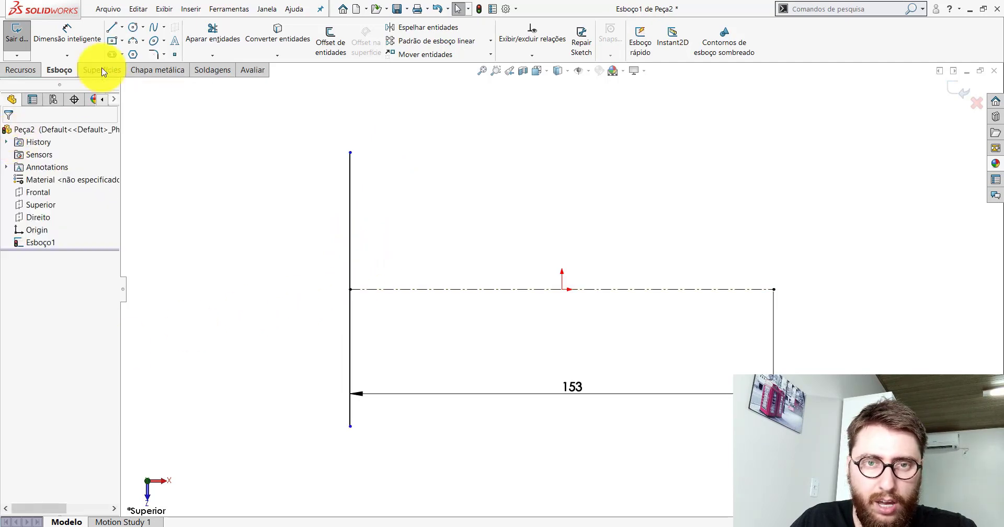
Draw a vertical line at the centerline's right end, centred on that endpoint.
click(112, 27)
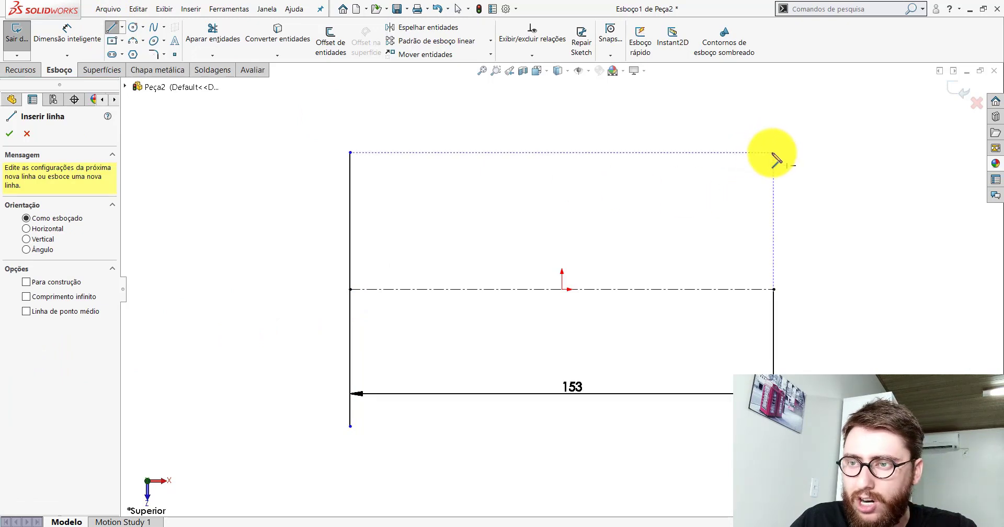
drag(773, 152, 773, 289)
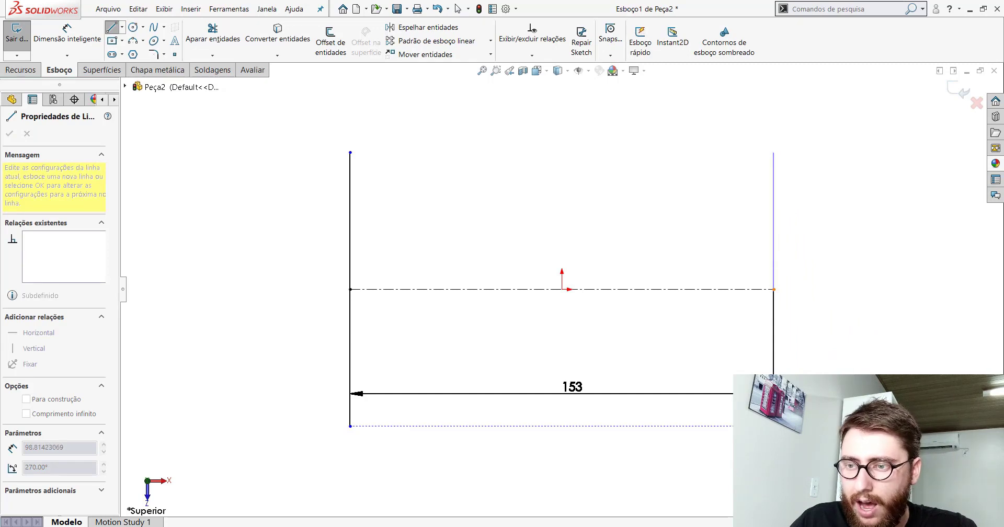
key(Escape)
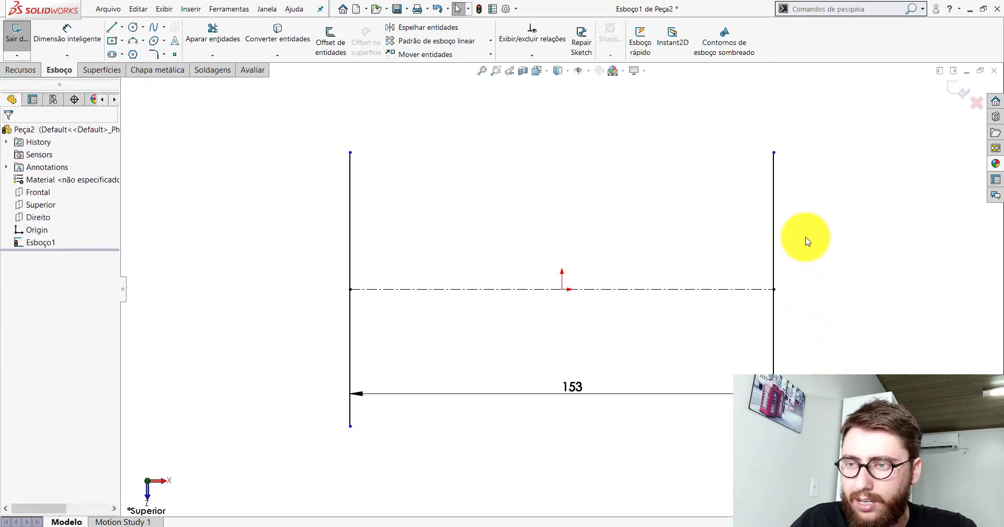
click(774, 209)
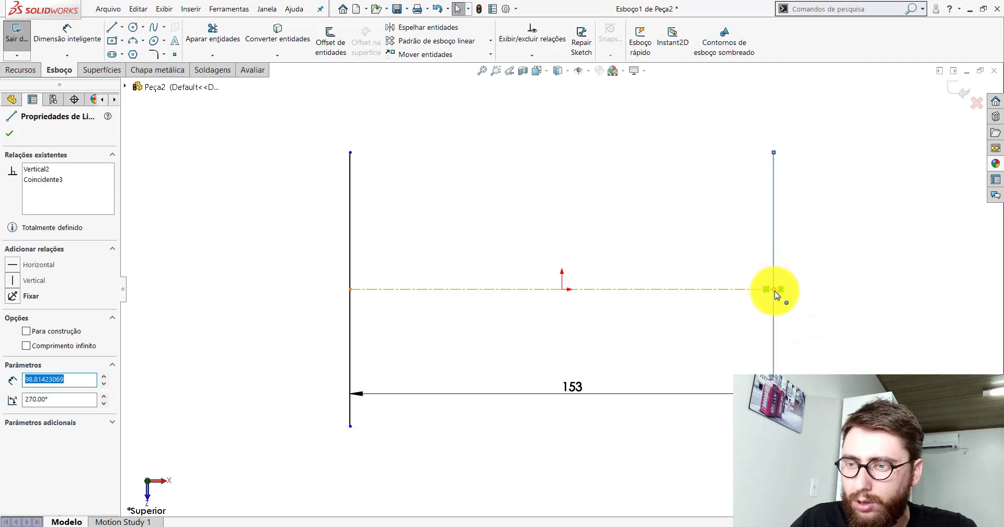
scroll(775, 293, down, 3)
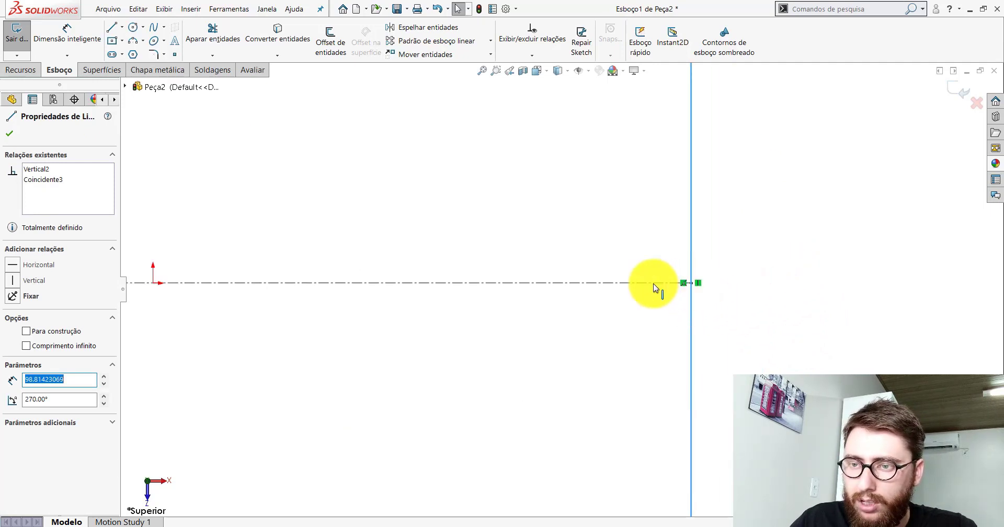
ctrl+click(692, 283)
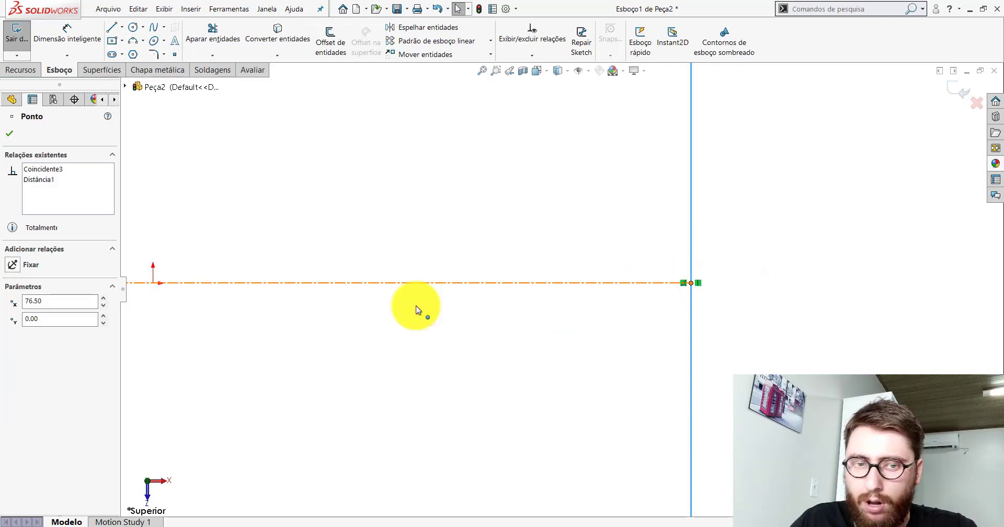
click(12, 318)
click(10, 134)
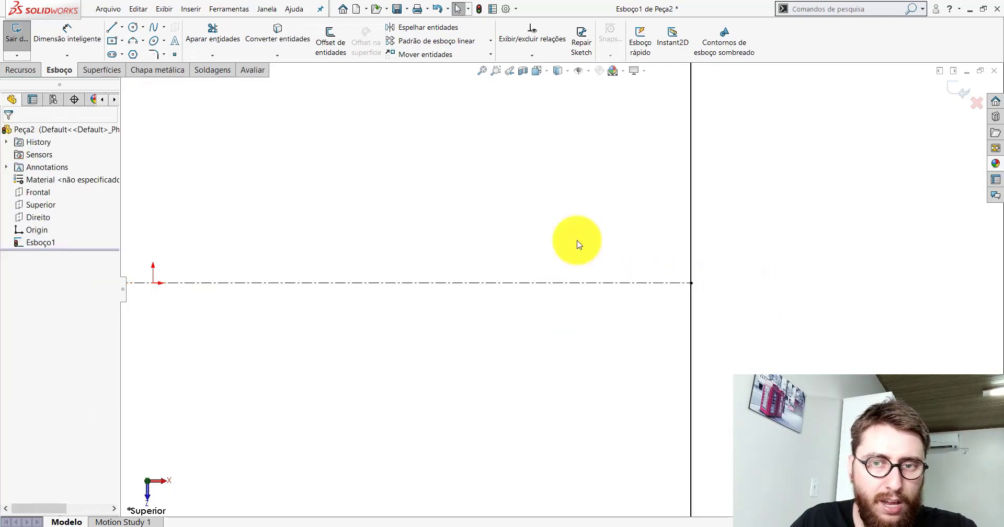
scroll(555, 248, up, 2)
scroll(470, 248, up, 2)
scroll(392, 233, up, 2)
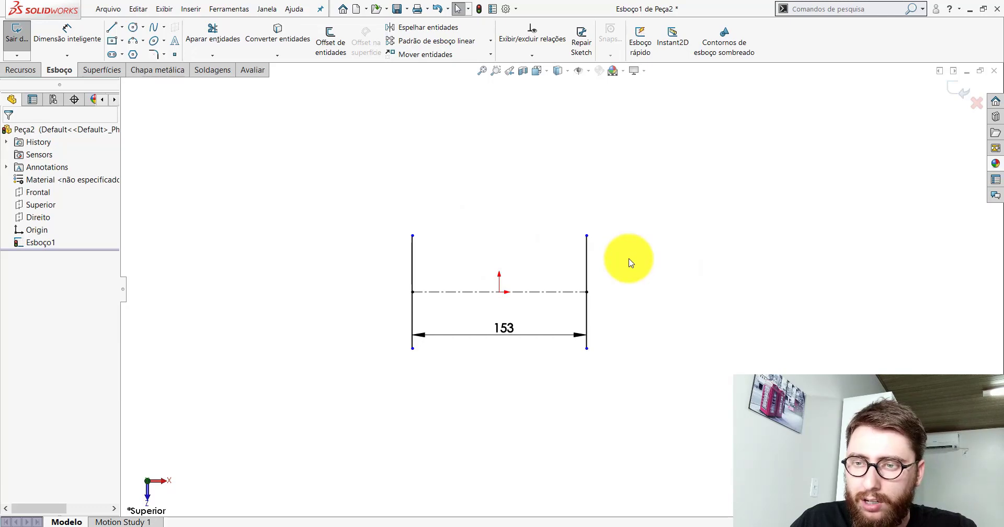
Make the two vertical lines equal in length.
drag(629, 259, 305, 163)
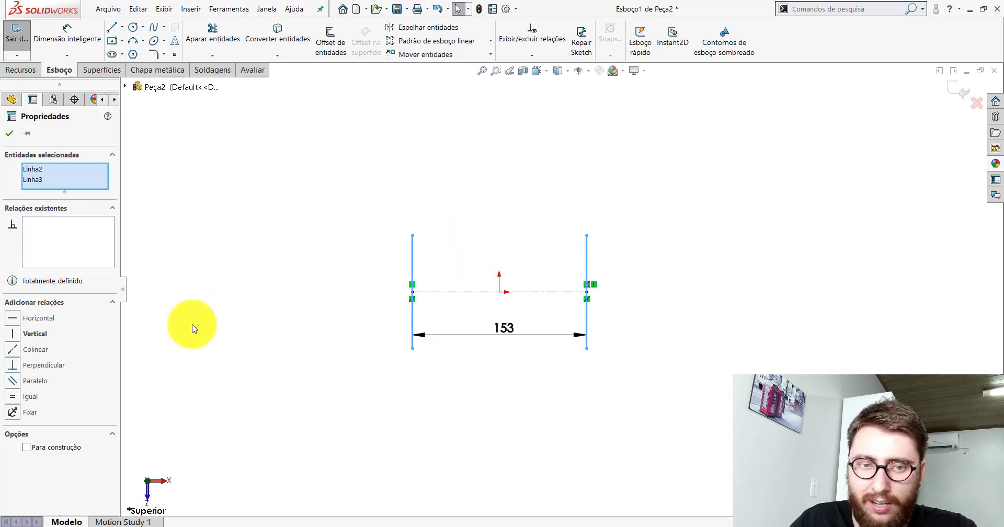
click(14, 399)
click(9, 134)
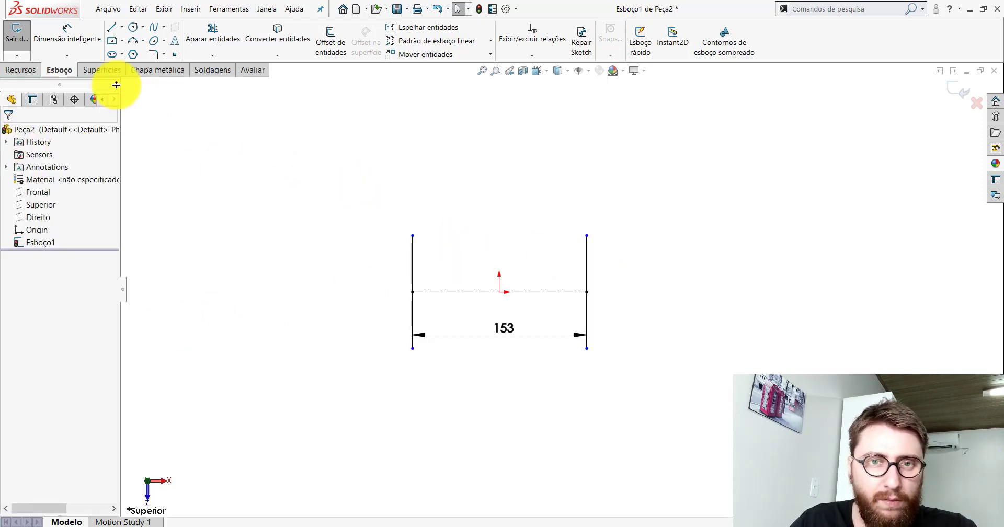
Chain lines above the centerline outlining the top flange edges and upper web edge.
click(113, 28)
scroll(486, 293, down, 4)
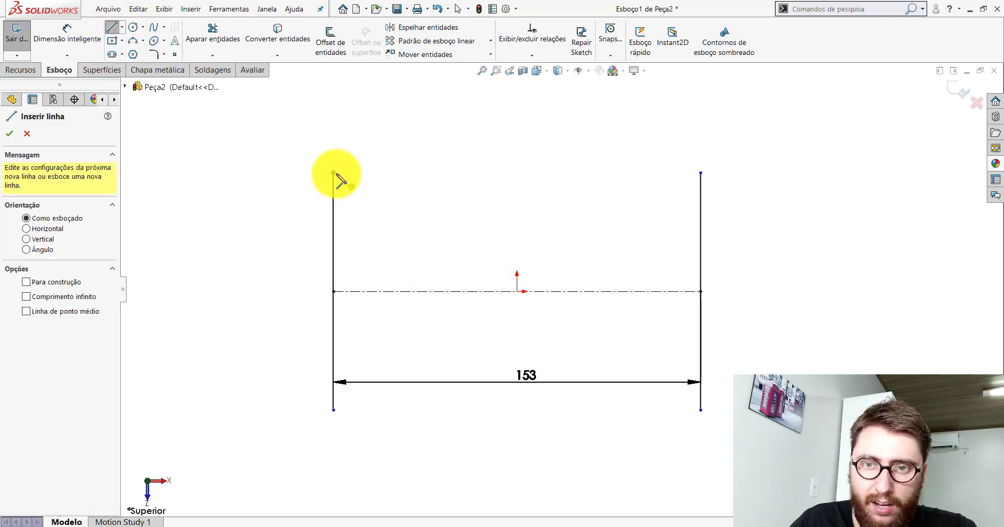
click(334, 173)
click(354, 174)
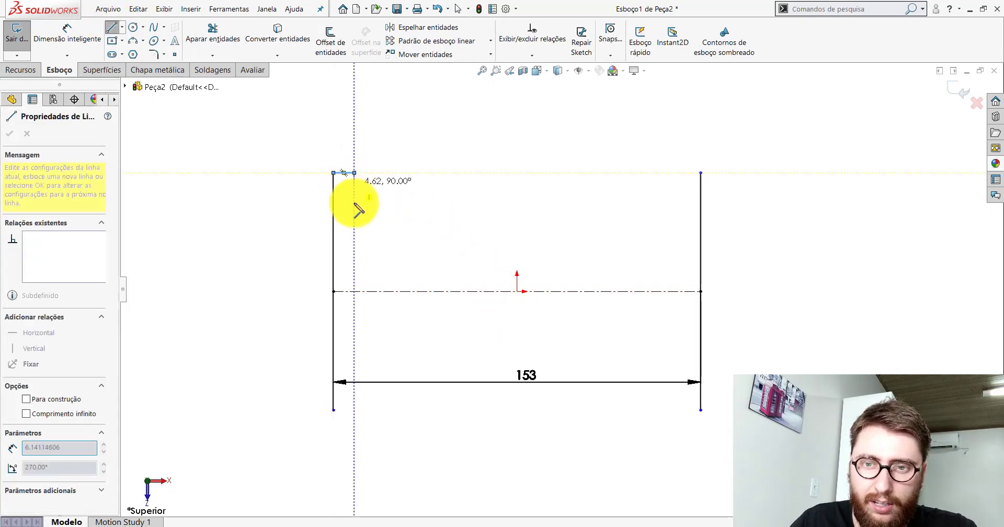
click(354, 266)
click(679, 265)
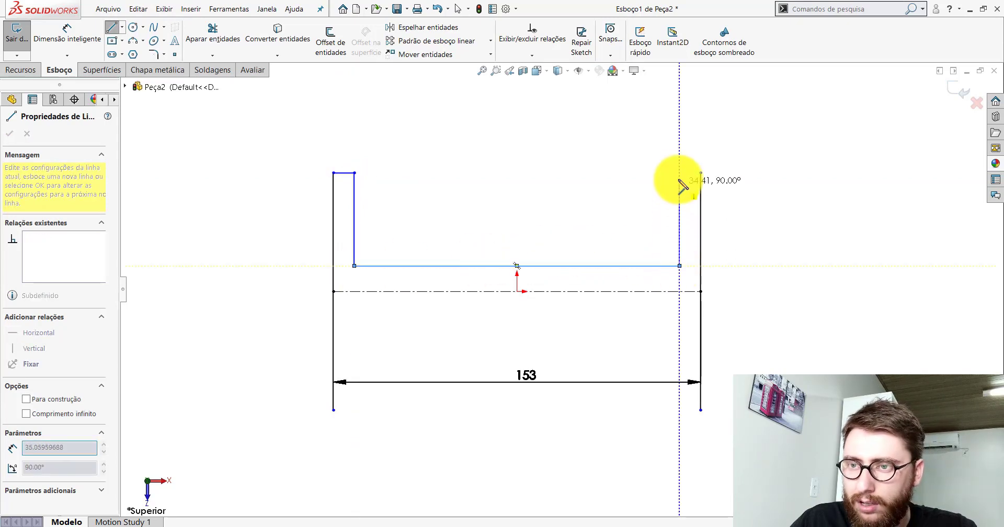
click(679, 173)
click(701, 173)
key(Escape)
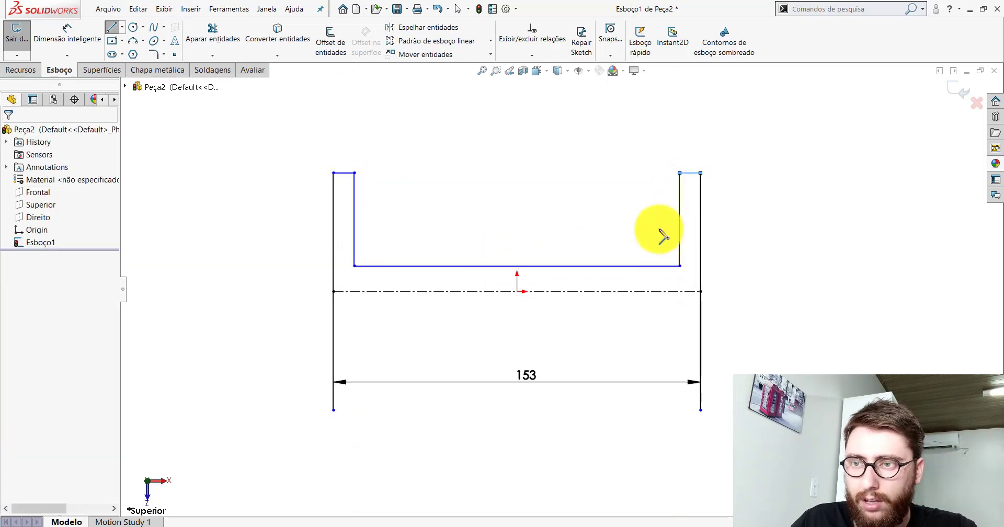
Chain lines below the centerline outlining the bottom flange edges and lower web edge.
click(116, 28)
click(333, 410)
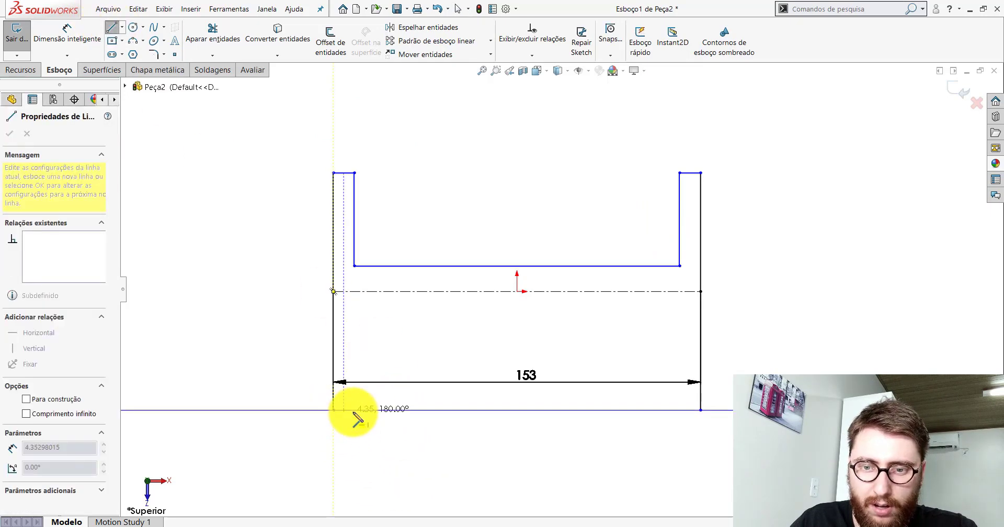
click(354, 410)
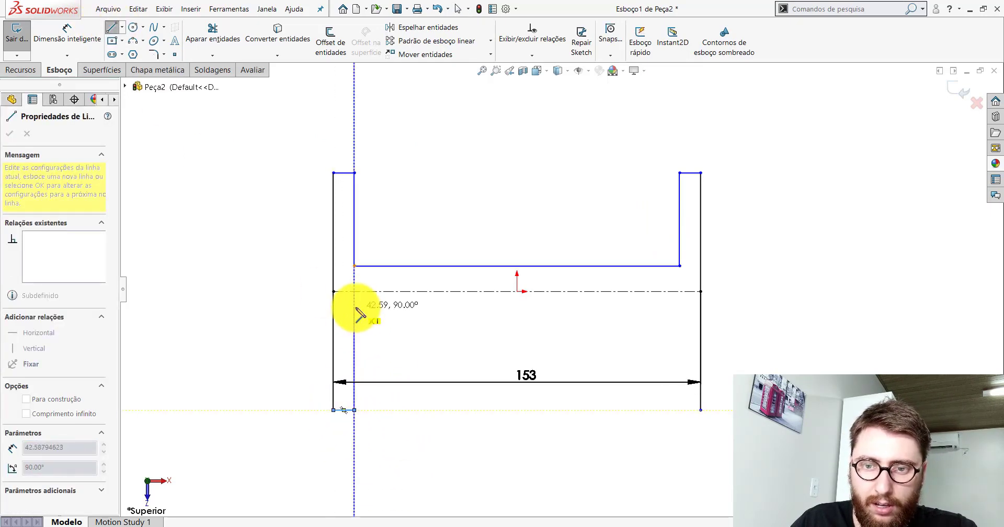
click(354, 308)
click(679, 308)
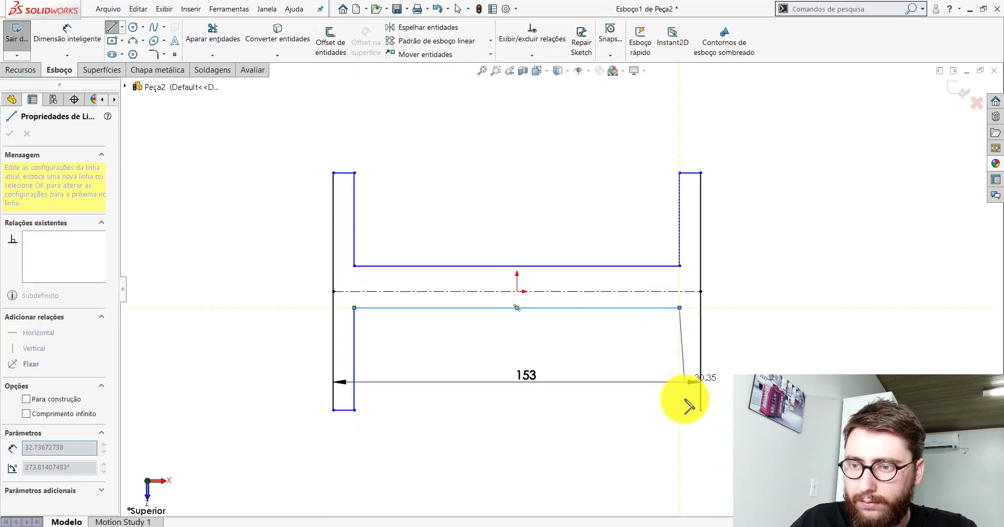
click(679, 410)
click(701, 410)
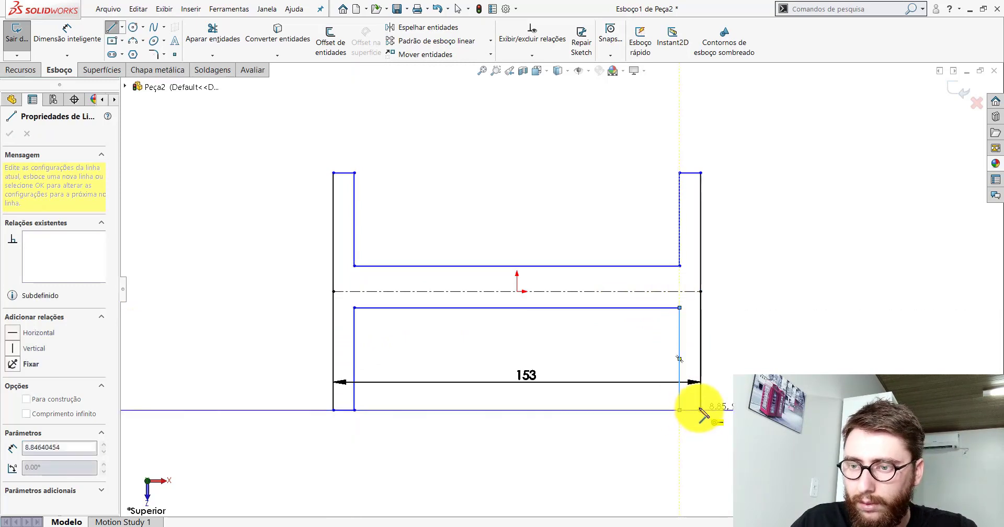
key(Escape)
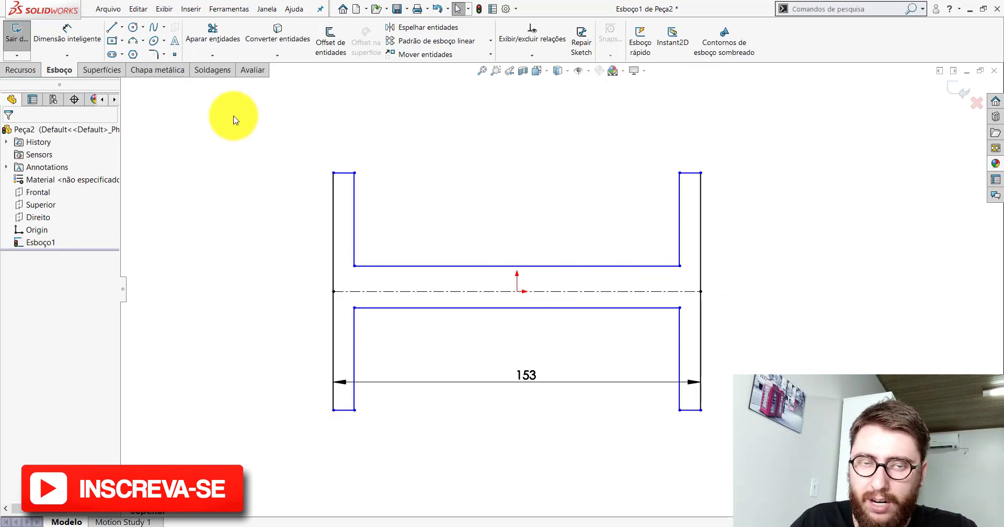
Make the two short top flange edges collinear.
drag(233, 116, 834, 208)
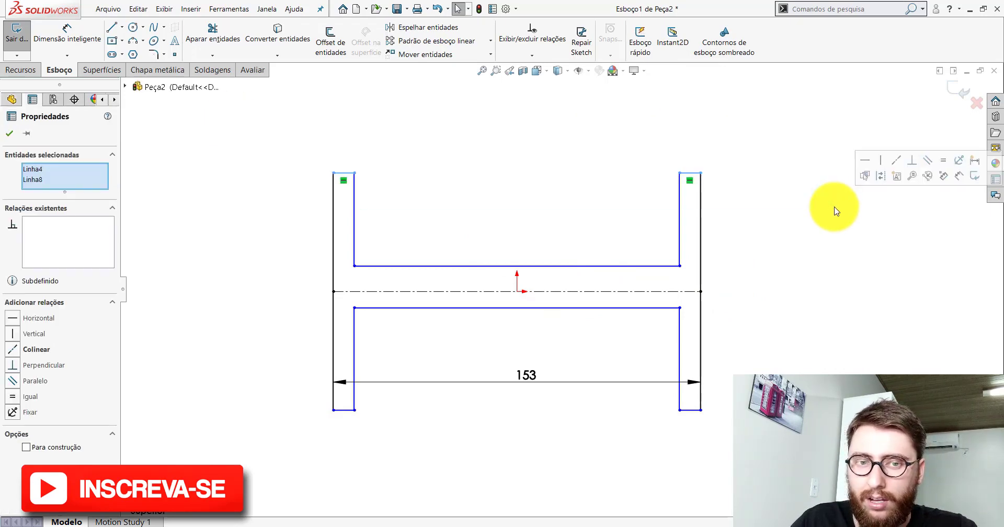
click(12, 350)
click(246, 319)
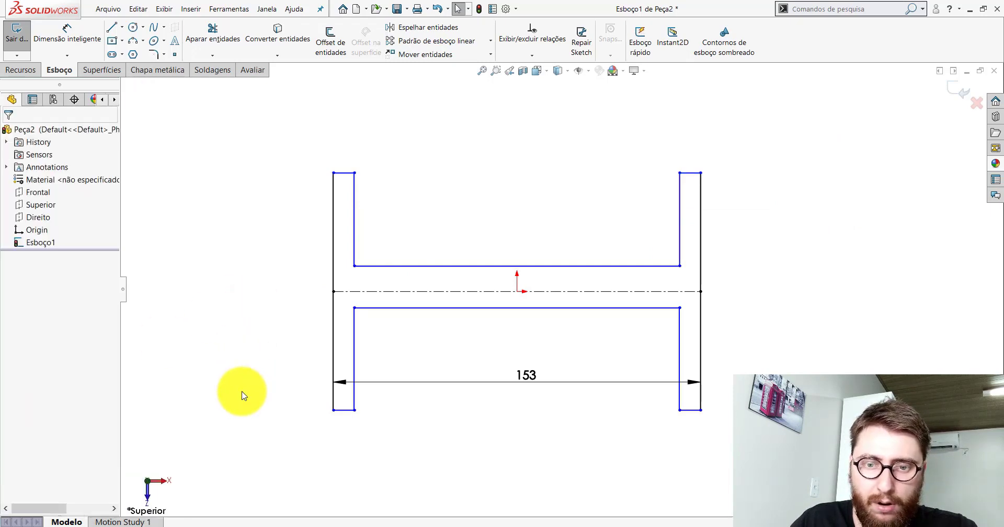
Make the two short bottom flange edges collinear and equal in length.
drag(241, 391, 732, 457)
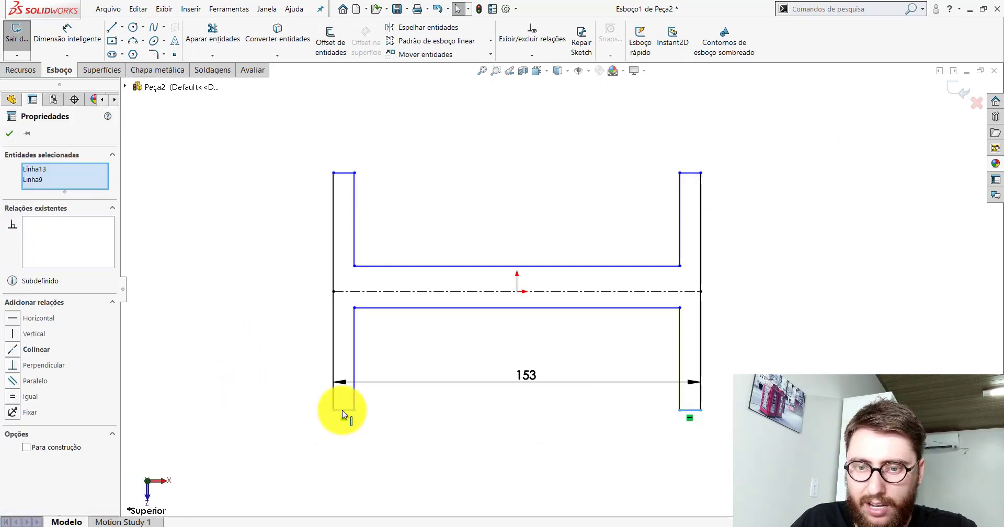
click(12, 349)
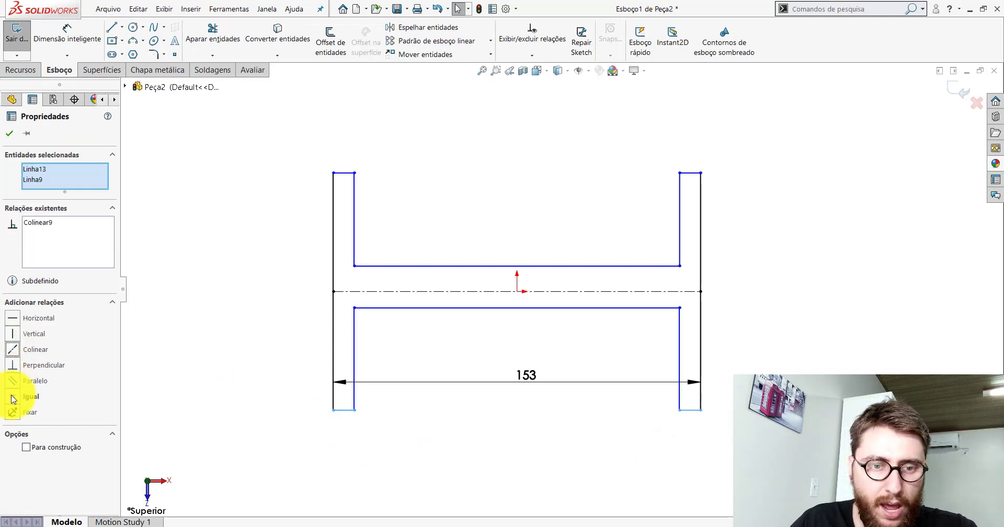
click(12, 397)
click(9, 134)
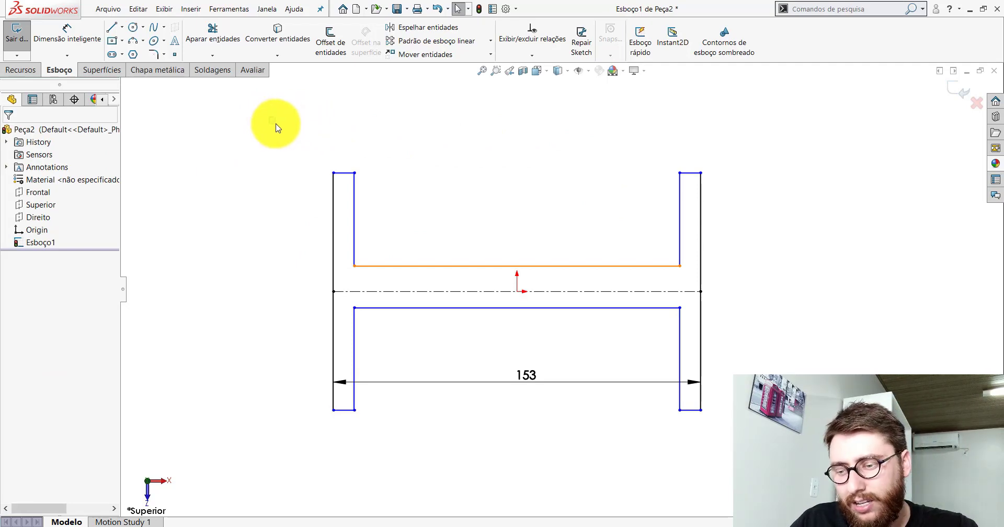
mouse_move(269, 117)
mouse_down()
mouse_move(779, 194)
mouse_move(789, 234)
mouse_move(745, 197)
mouse_up()
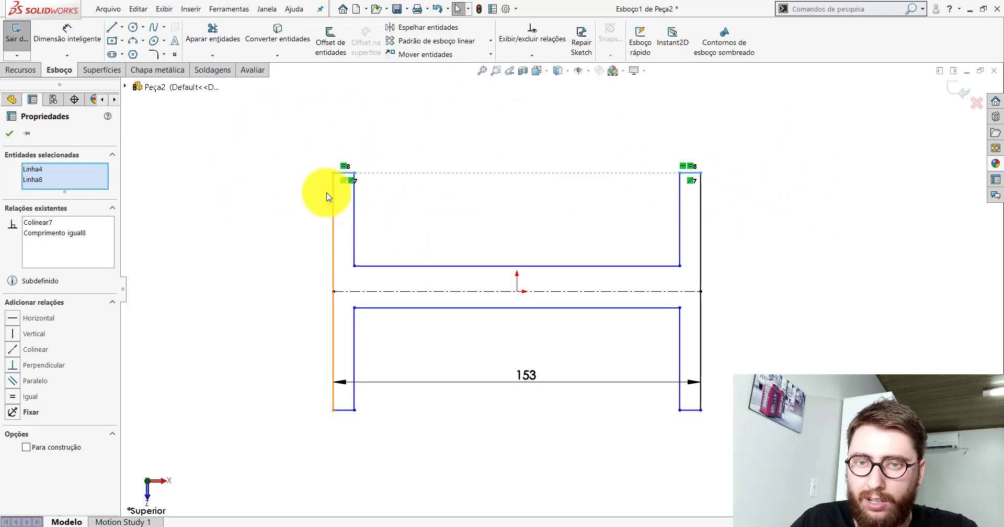
Select the profile's upper lines, then clear the selection and fit the sketch in view.
click(466, 224)
drag(828, 222, 228, 111)
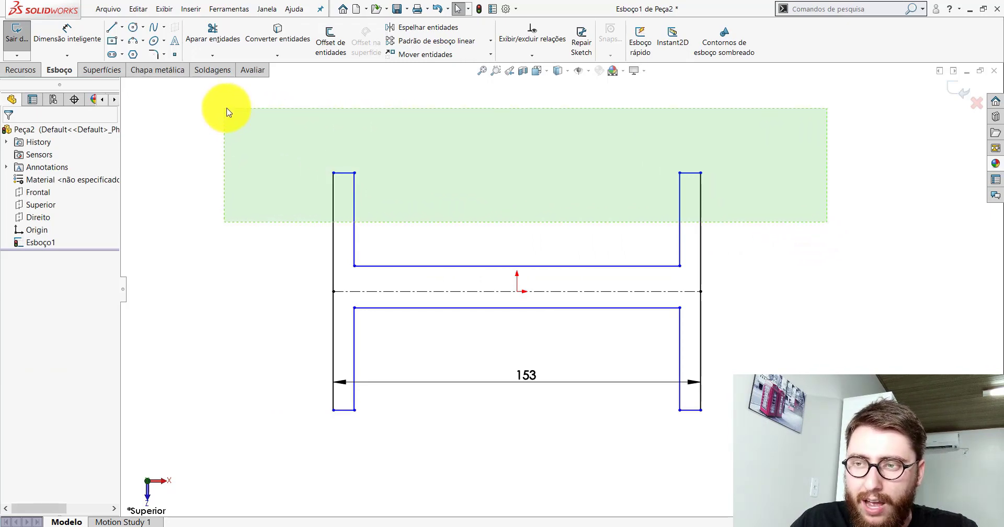
drag(228, 111, 238, 112)
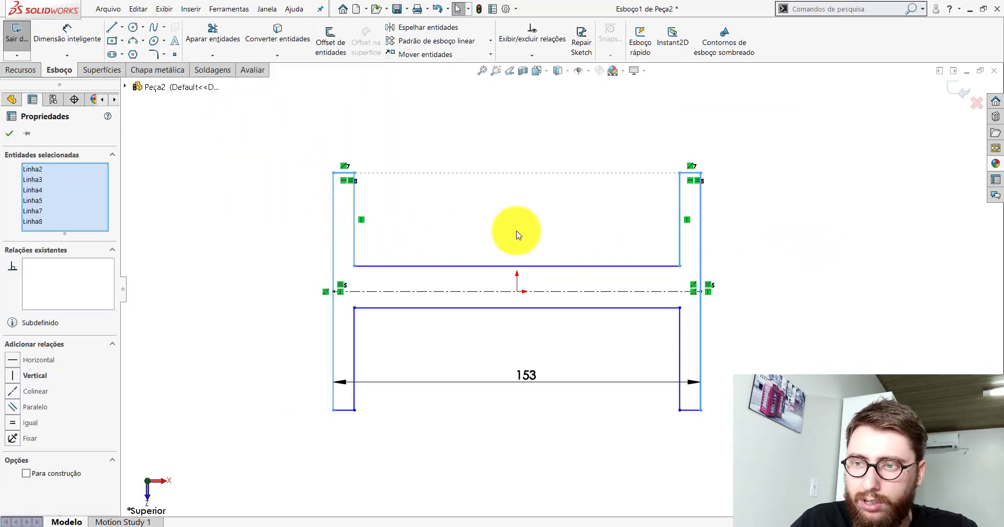
click(244, 166)
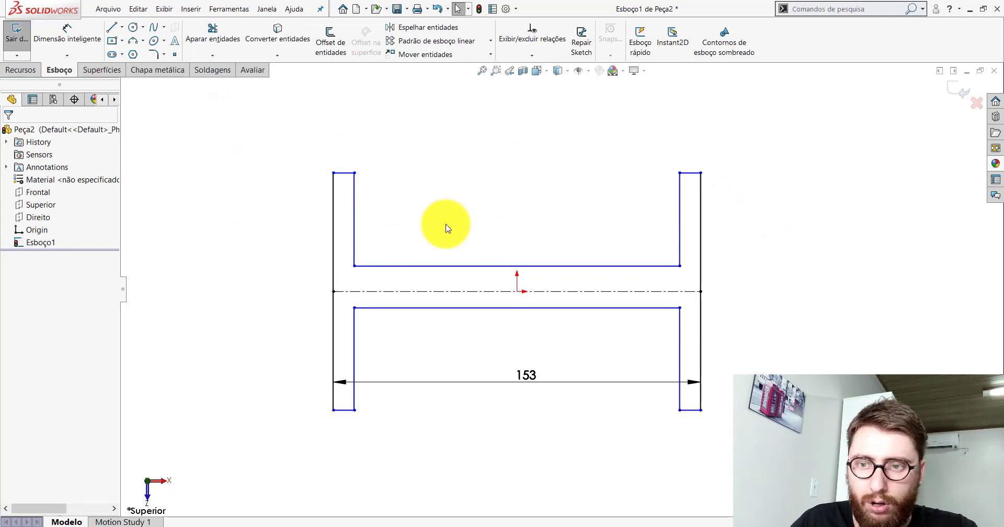
key(z)
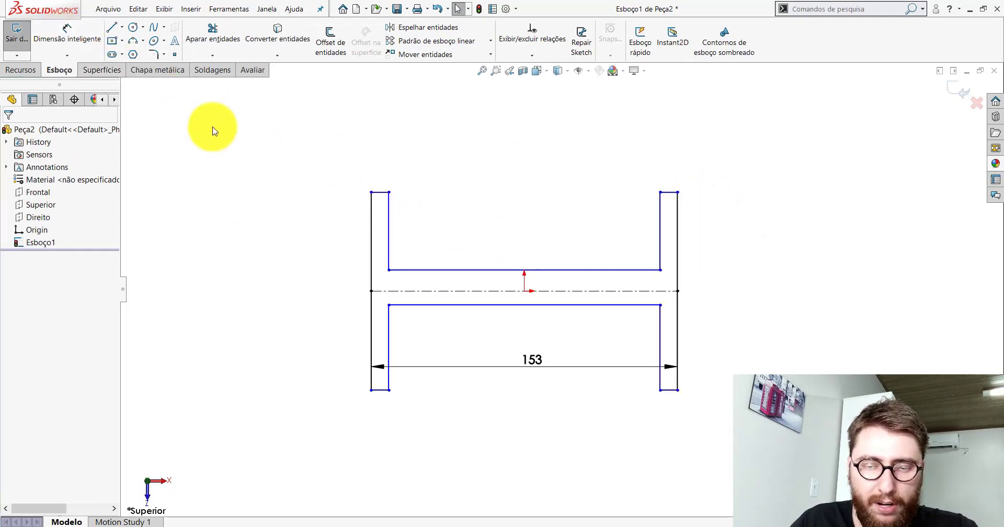
scroll(471, 332, down, 3)
Make the left endpoints of the upper and lower web lines symmetric about the centerline.
click(343, 220)
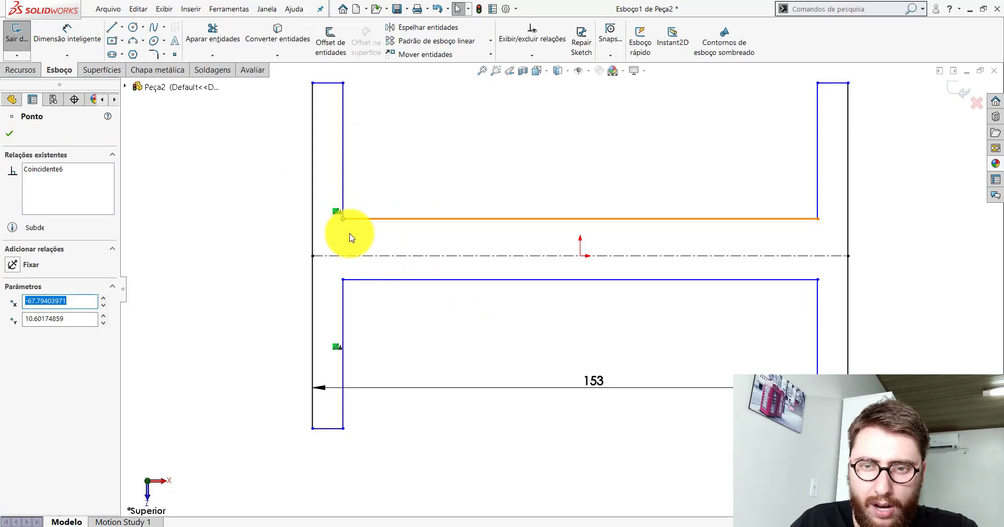
ctrl+click(343, 279)
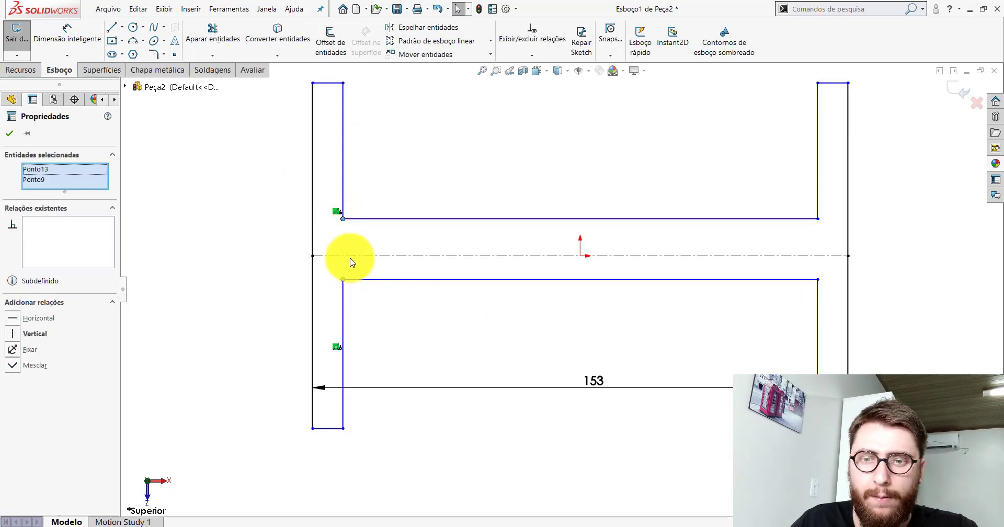
click(350, 259)
ctrl+click(351, 259)
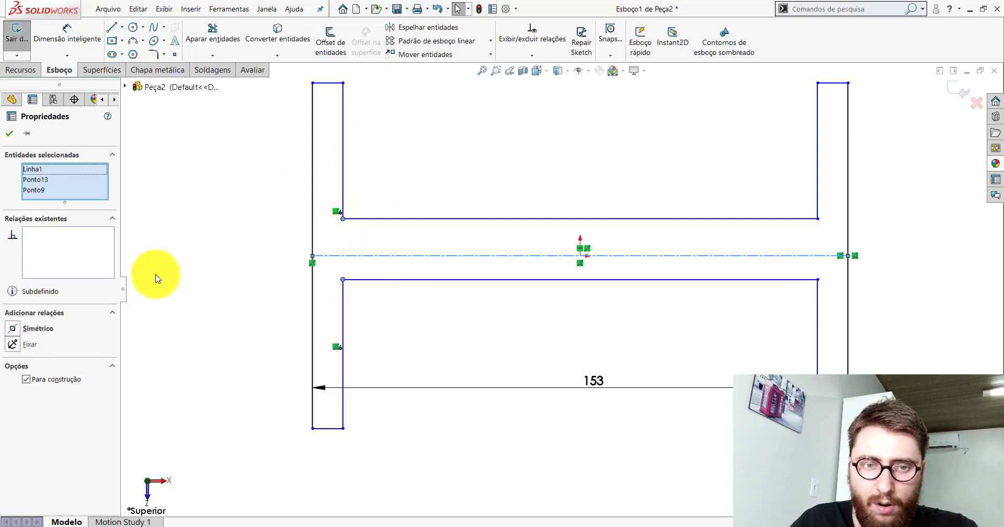
click(16, 327)
click(8, 134)
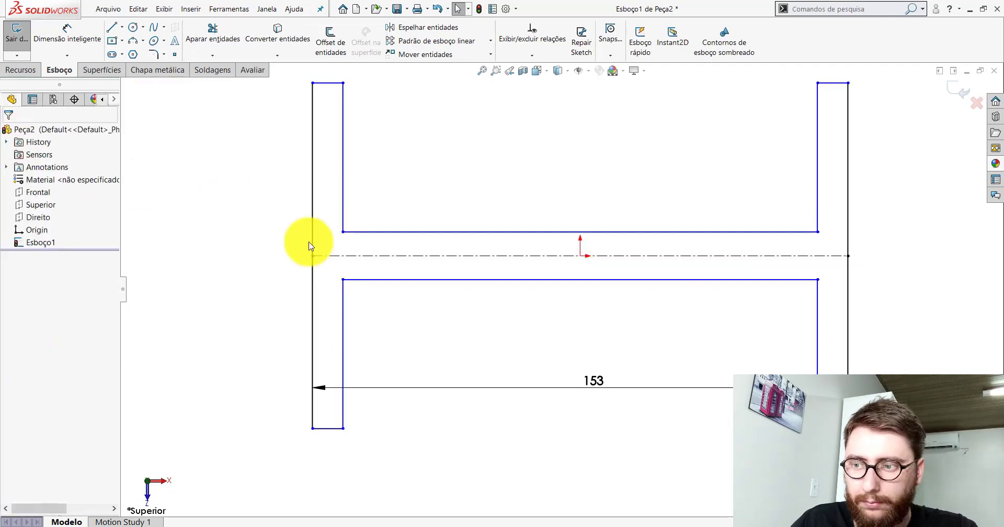
key(f)
click(80, 52)
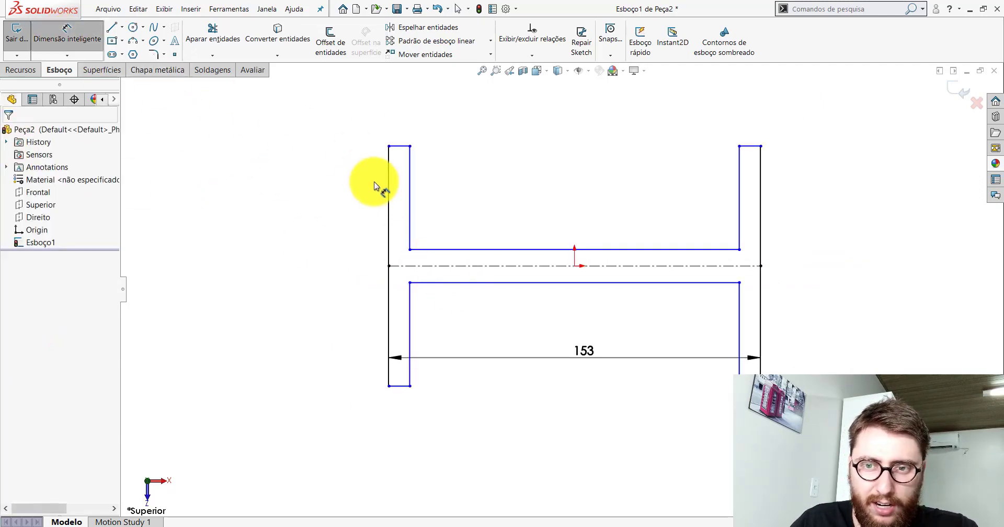
Dimension the left flange line to a 153 mm profile height.
click(388, 200)
click(296, 264)
text(153)
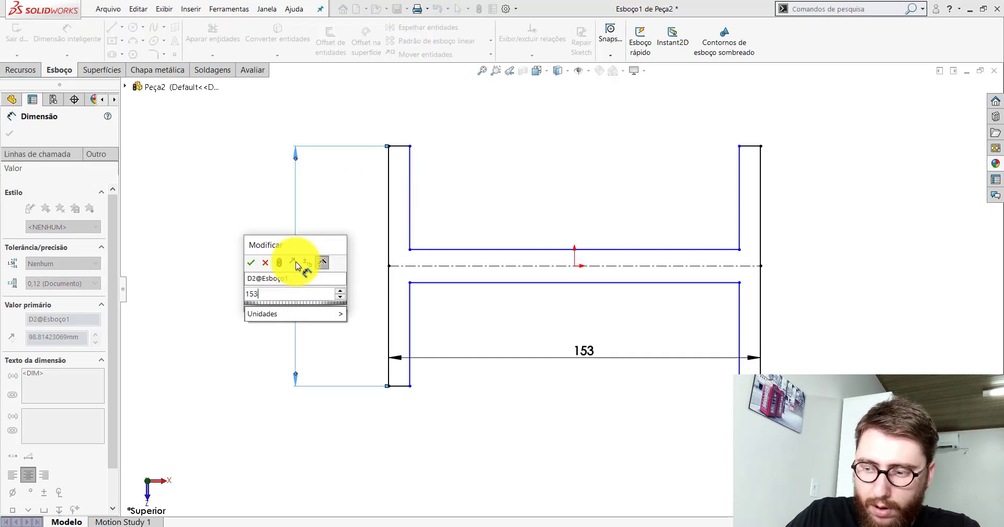
key(Return)
key(f)
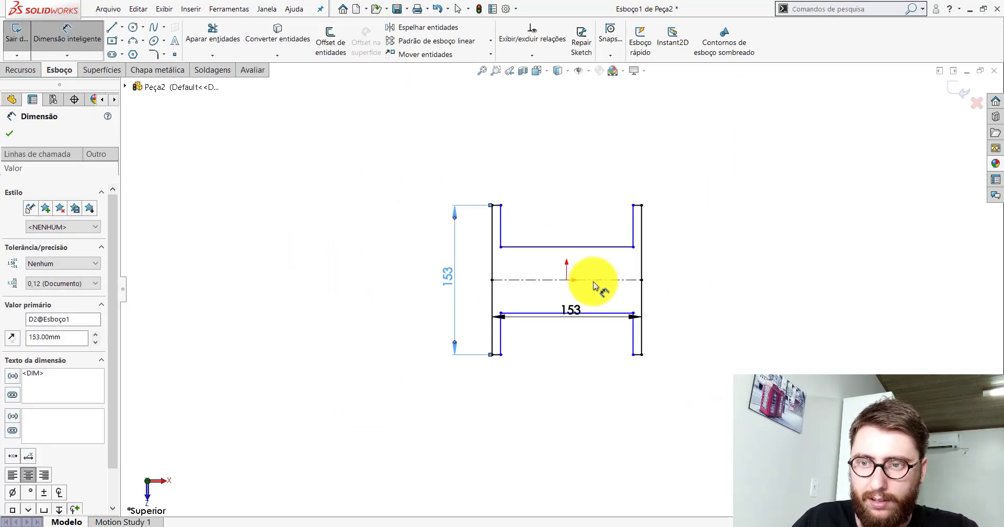
Dimension the web thickness to 5.8 mm, then bring up the reference beam PP-EM(002)1900.
click(591, 264)
key(f)
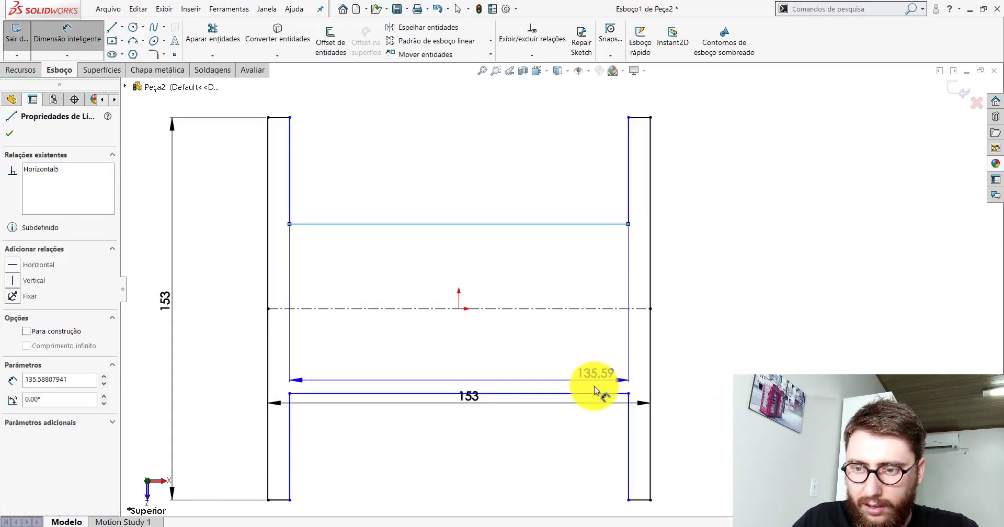
click(591, 394)
click(749, 317)
text(5)
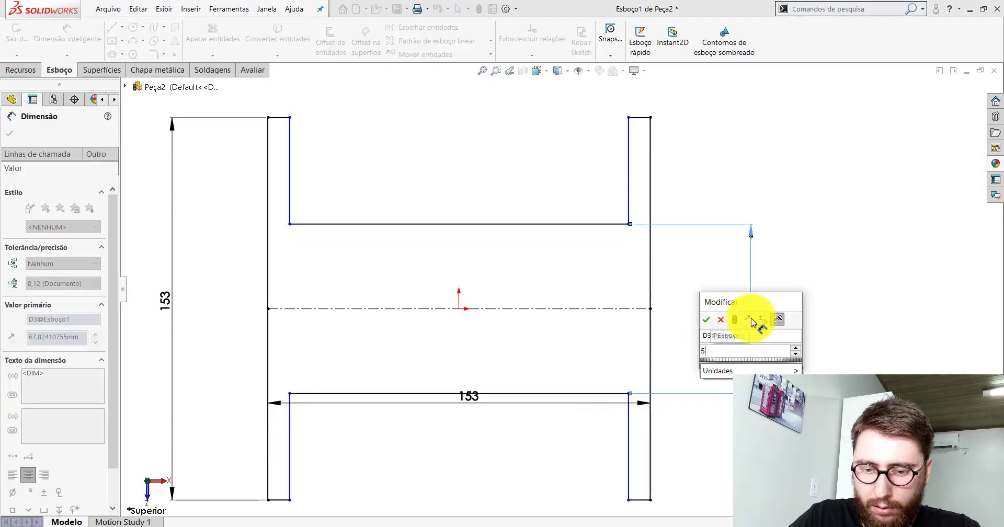
text(,8)
key(Return)
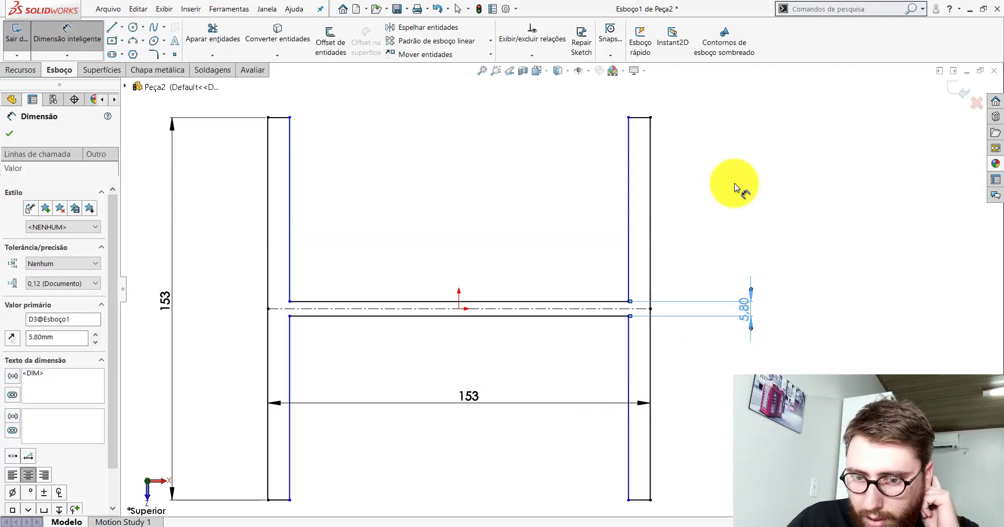
click(403, 458)
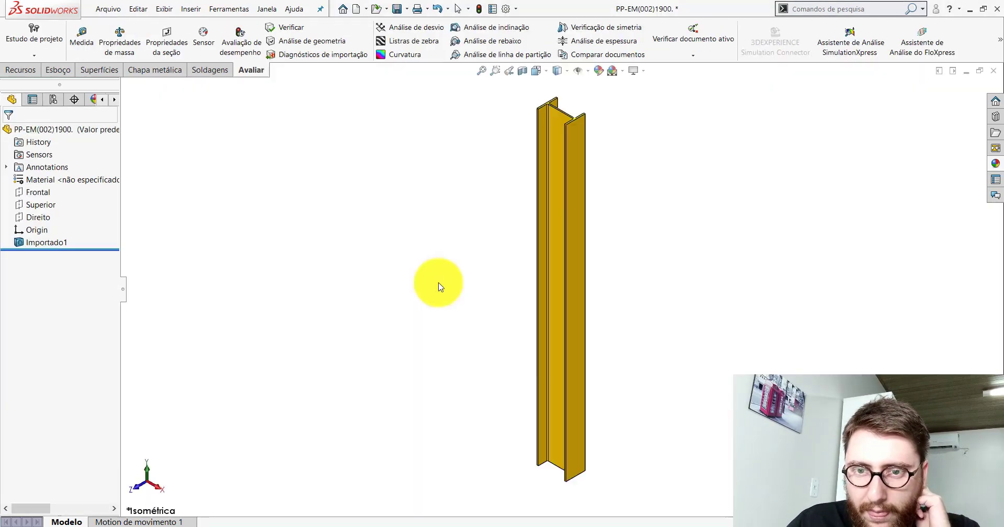
Measure the reference beam's flange edge as 7.1 mm thick, then return to Peça2.
click(82, 40)
scroll(548, 458, down, 3)
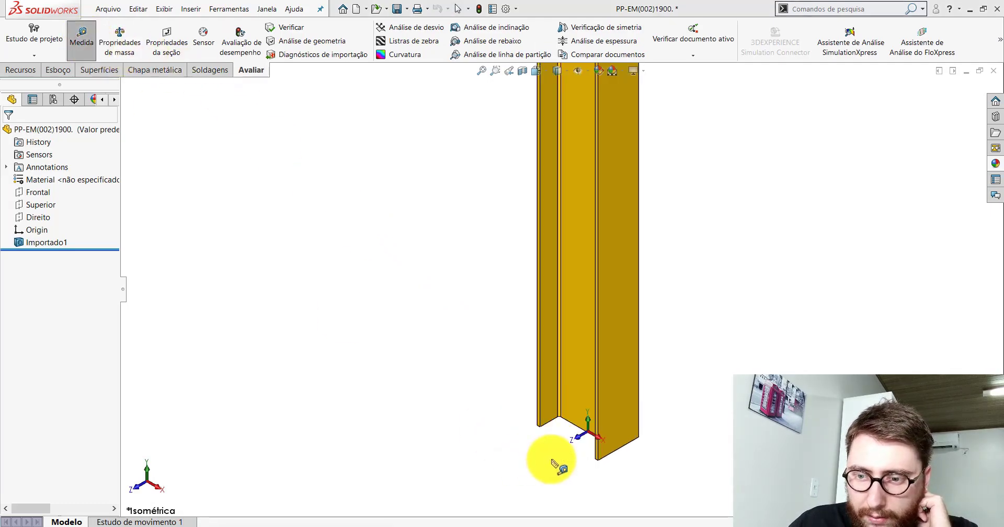
scroll(639, 409, down, 5)
scroll(638, 407, down, 3)
click(634, 346)
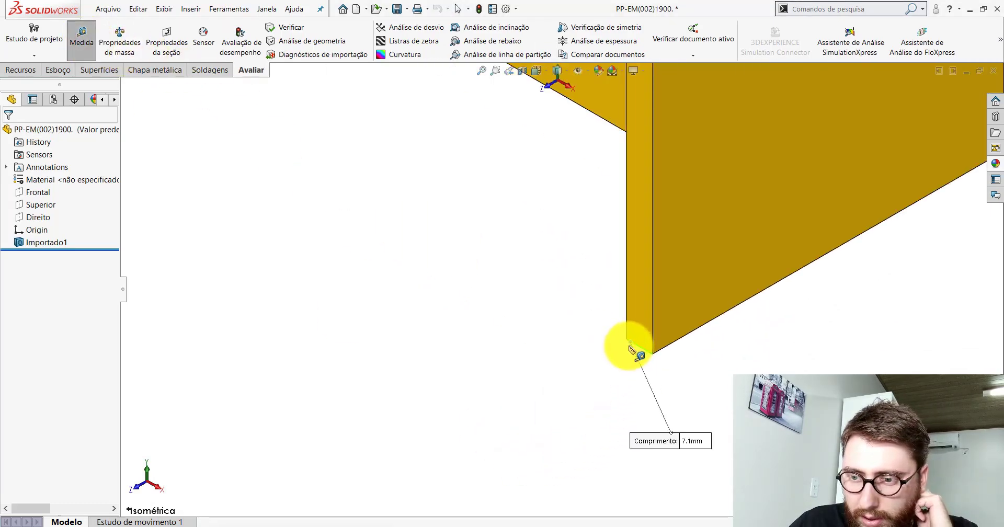
scroll(643, 418, up, 5)
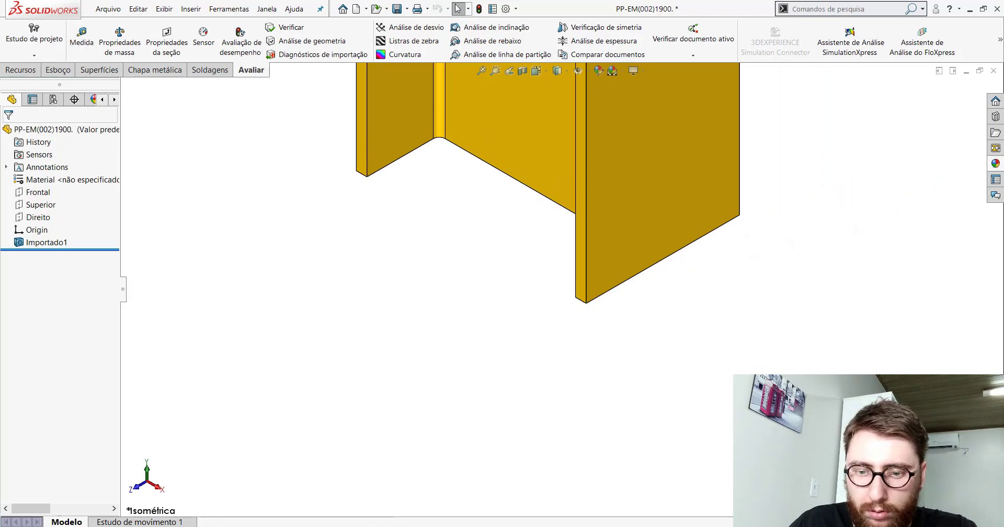
click(519, 492)
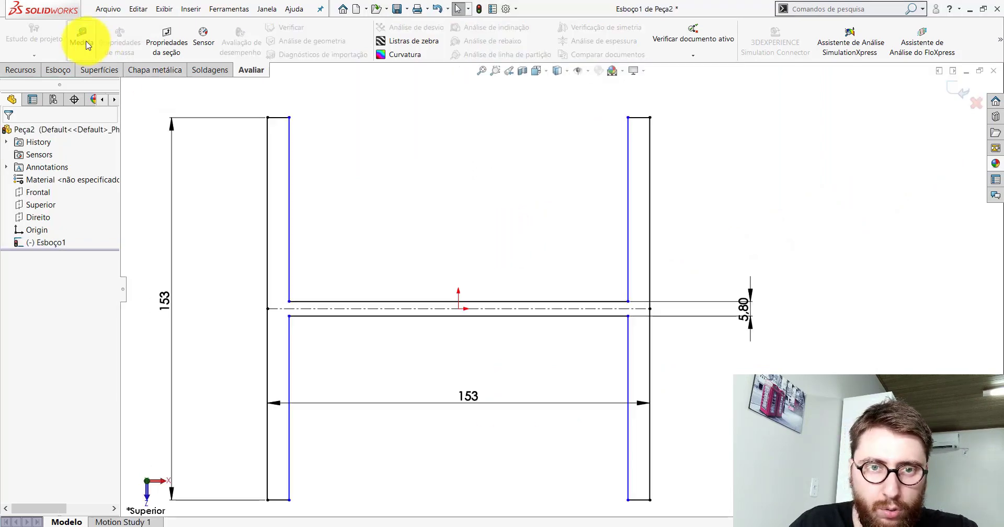
Dimension the right flange thickness in Esboço1 as 7.10 mm.
click(58, 69)
click(67, 34)
scroll(560, 290, up, 2)
scroll(598, 195, down, 3)
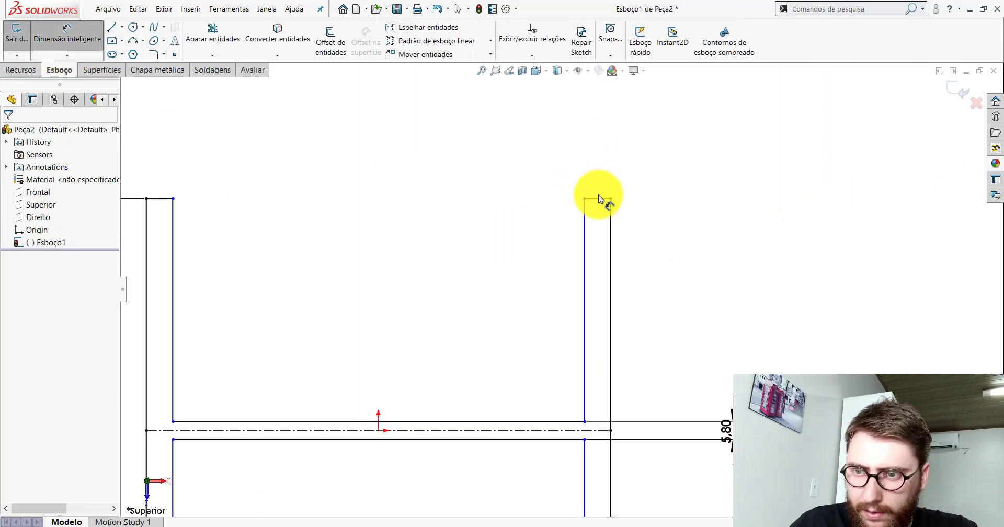
click(598, 197)
click(595, 152)
text(7)
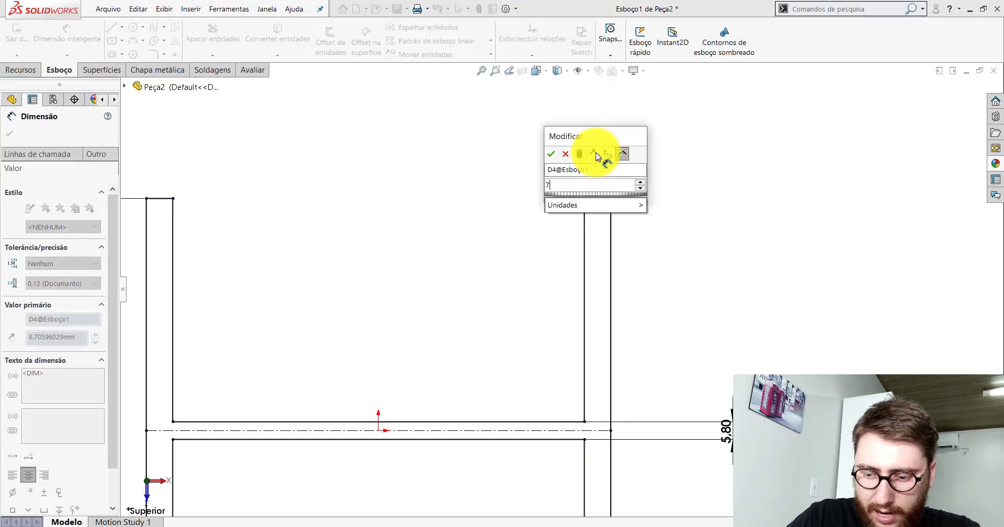
text(.1)
key(Return)
key(f)
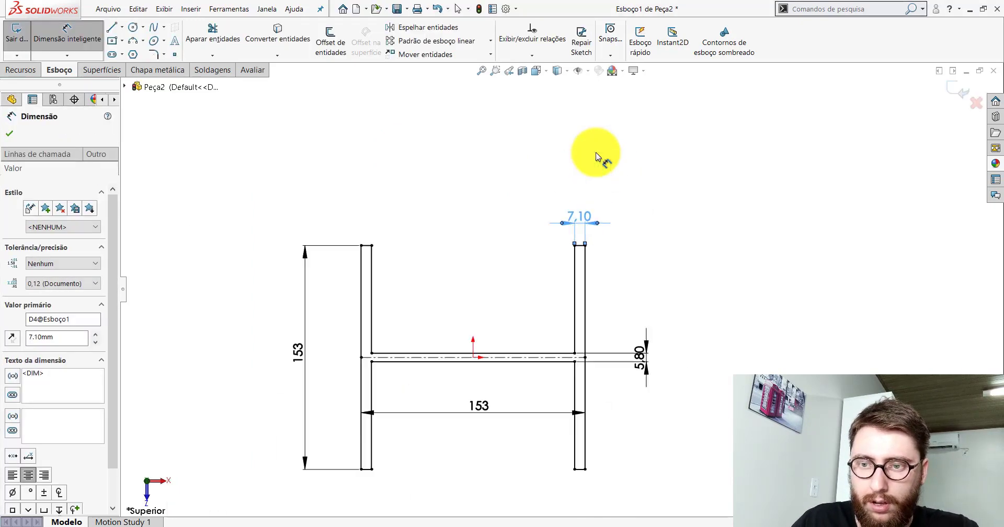
key(Escape)
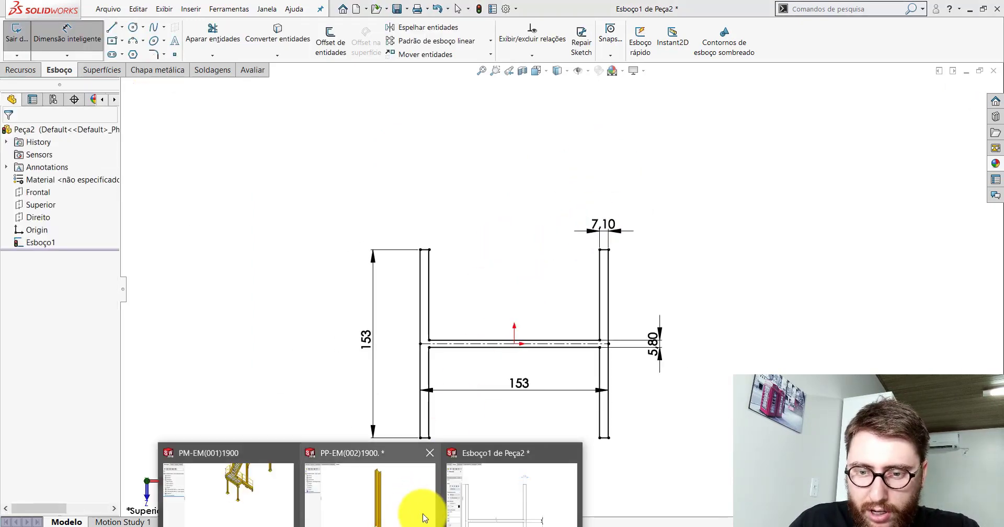
Switch to the reference beam, orbit it, and measure a flange face with Medida.
click(414, 501)
mouse_move(556, 292)
middle_down()
mouse_move(601, 242)
mouse_move(545, 198)
mouse_move(513, 294)
mouse_move(582, 202)
mouse_move(460, 330)
middle_up()
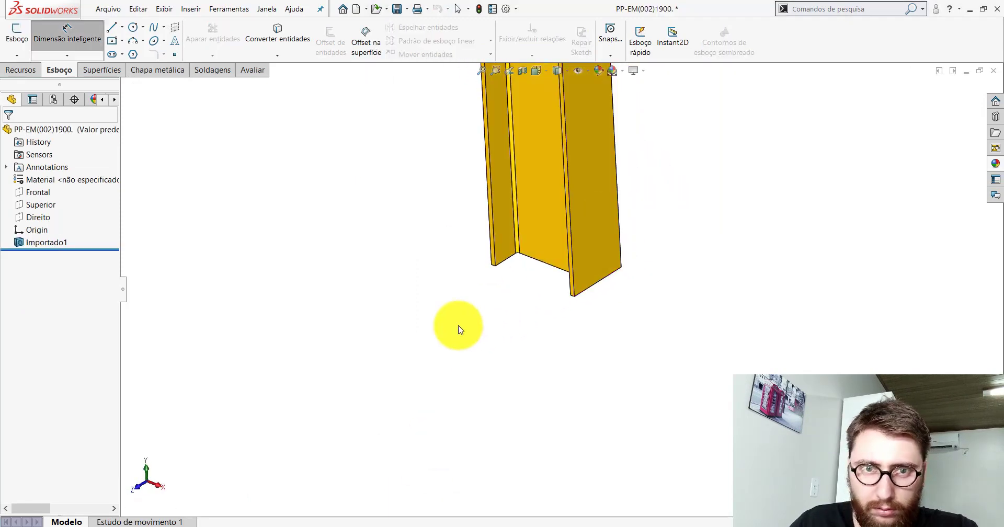
click(252, 70)
click(82, 37)
click(596, 219)
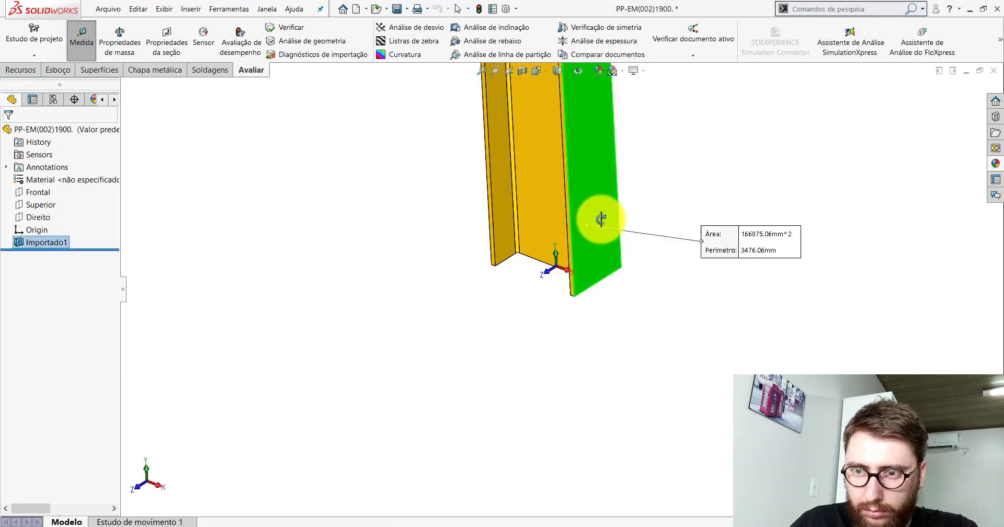
Measure the reference beam's inner web-flange fillet, reading a 4 mm radius.
mouse_move(598, 217)
middle_down()
mouse_move(489, 217)
mouse_move(666, 191)
mouse_move(665, 280)
mouse_move(471, 411)
middle_up()
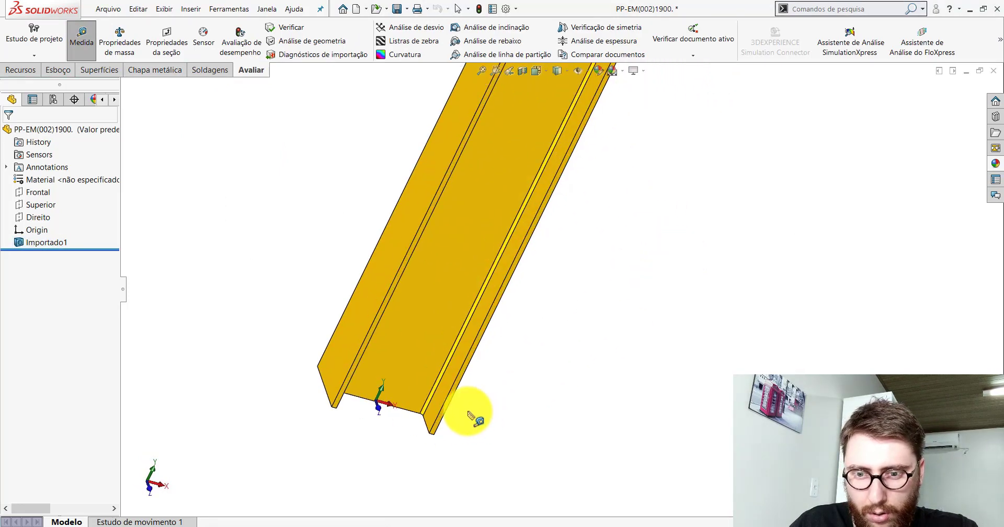
scroll(442, 400, down, 3)
click(555, 385)
scroll(556, 384, up, 2)
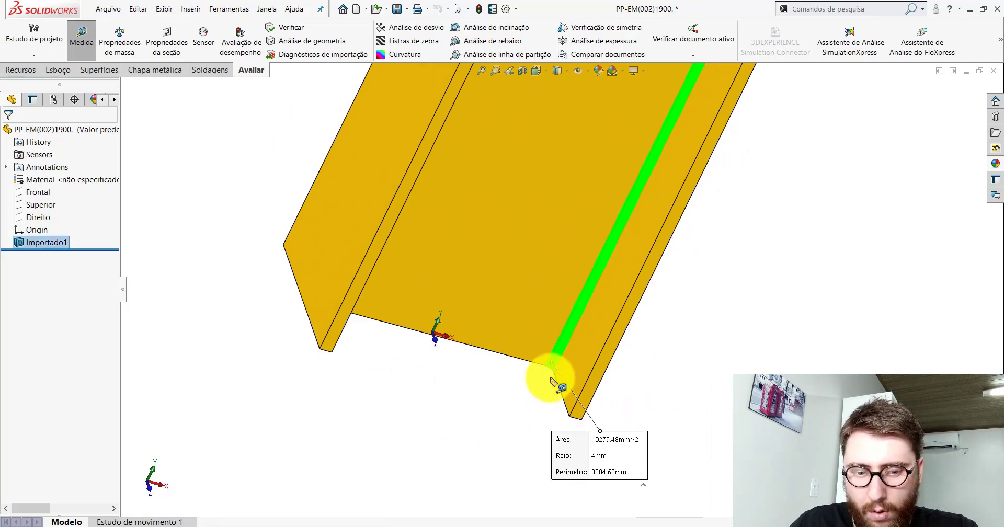
scroll(556, 383, up, 2)
click(506, 440)
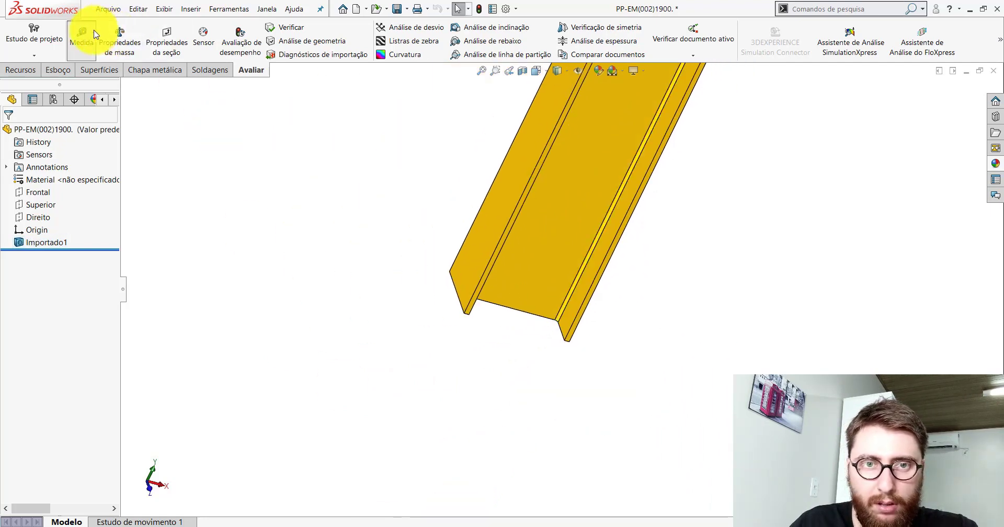
Measure the channel's long edge, reading a length of 1636.03 mm.
click(543, 163)
scroll(617, 176, up, 3)
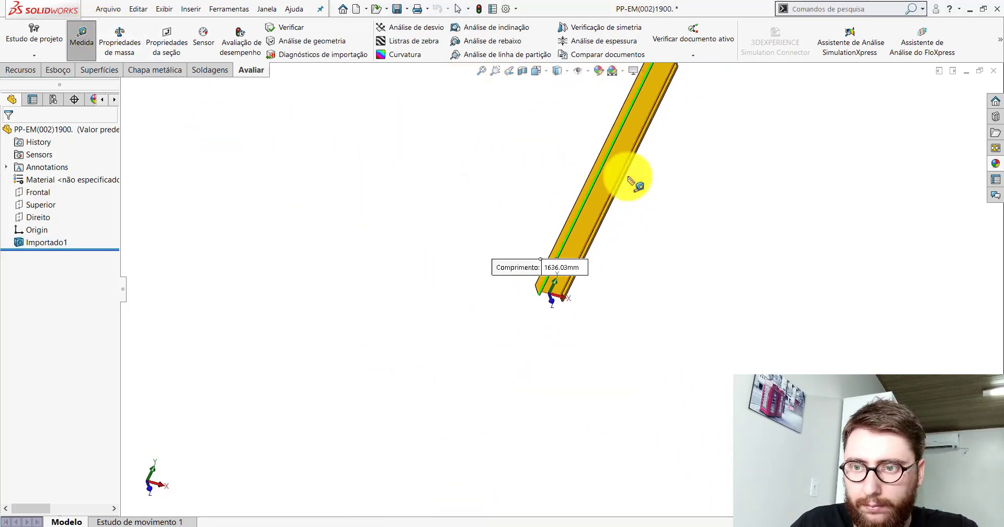
scroll(634, 179, up, 2)
scroll(513, 366, down, 5)
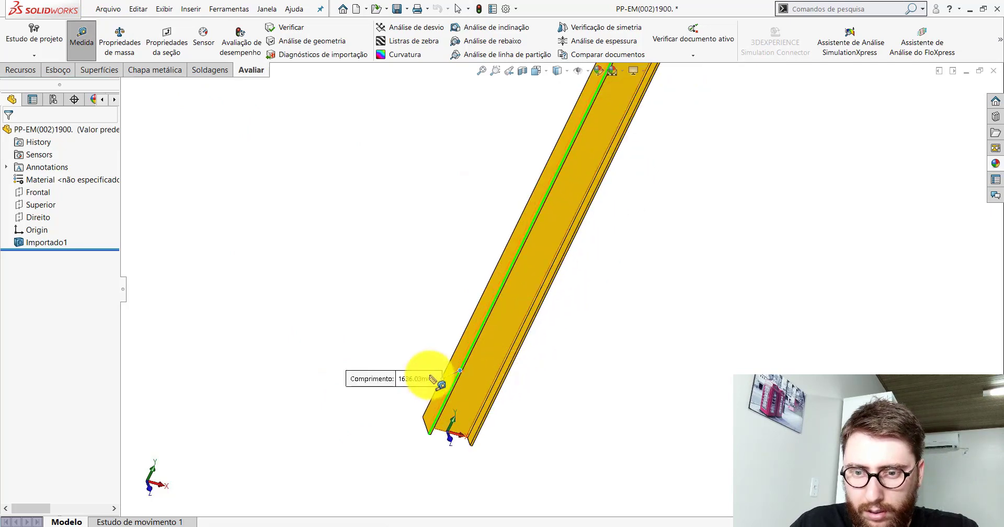
drag(426, 378, 380, 254)
click(381, 254)
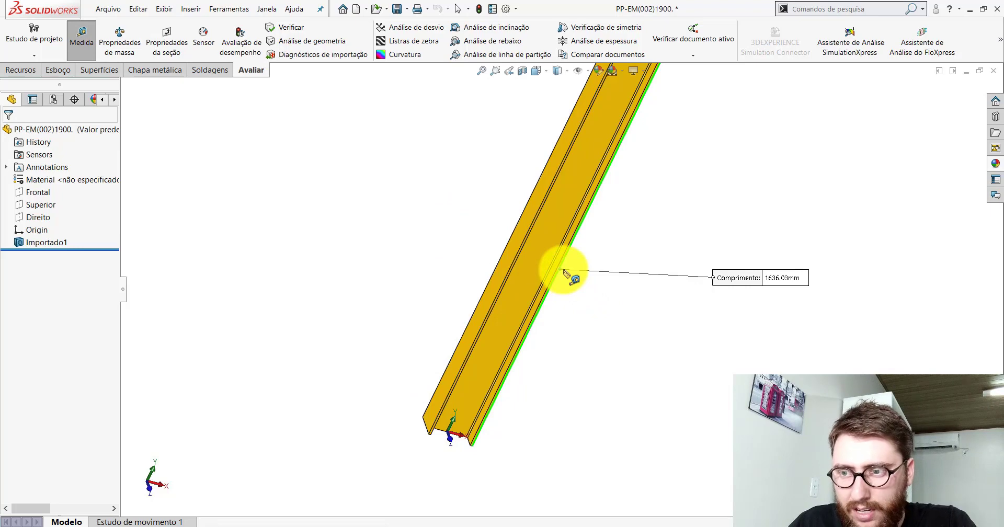
key(Escape)
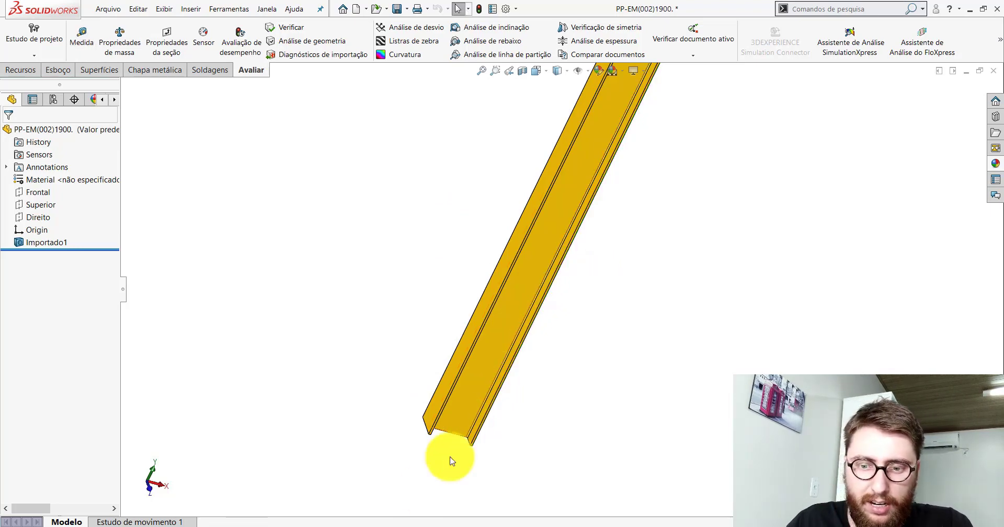
Return to the I-profile sketch and show it in the Isométrica view.
click(502, 492)
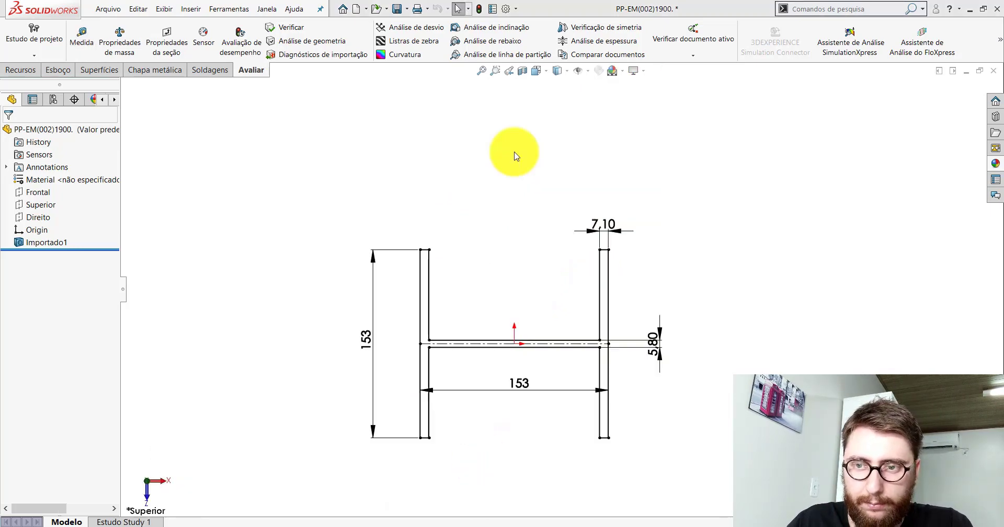
click(535, 70)
click(581, 109)
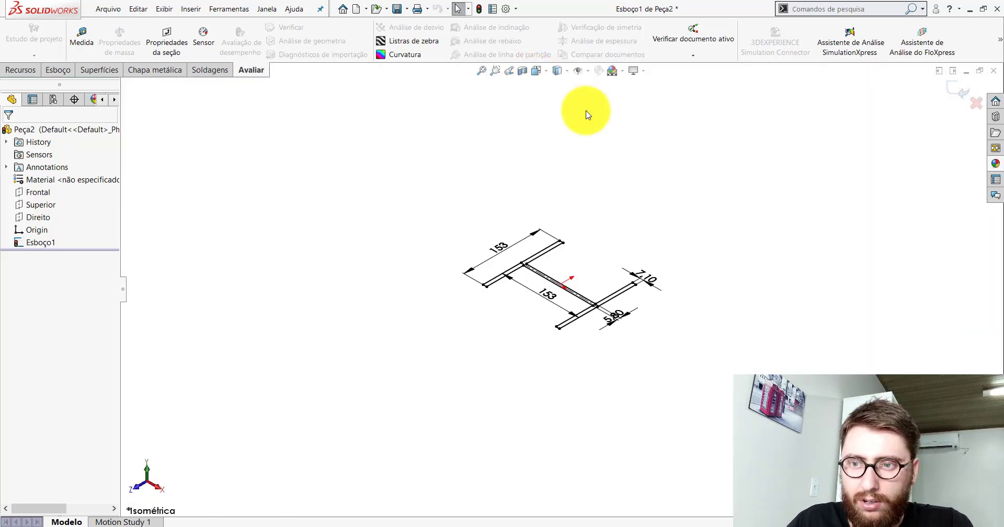
Start a 4 mm sketch fillet and round the first two web-flange corners.
click(58, 69)
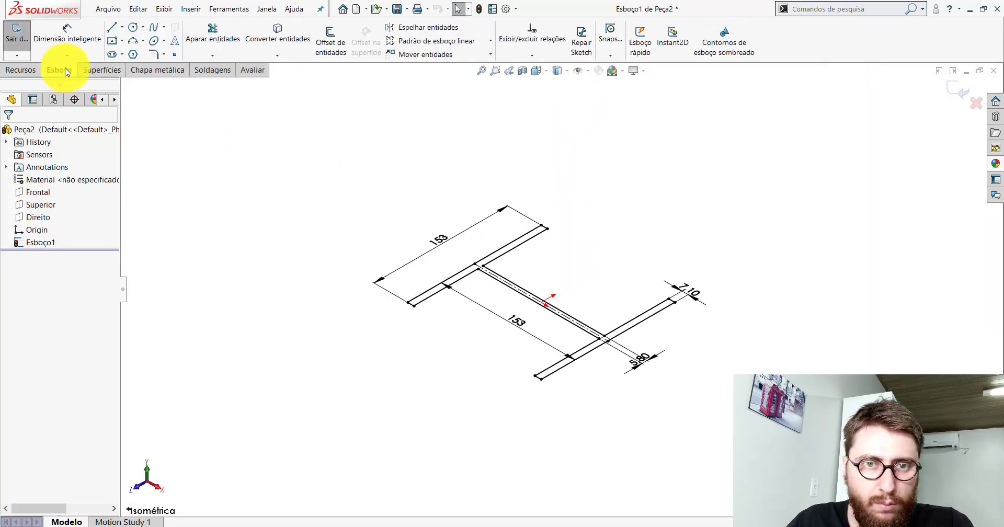
click(154, 54)
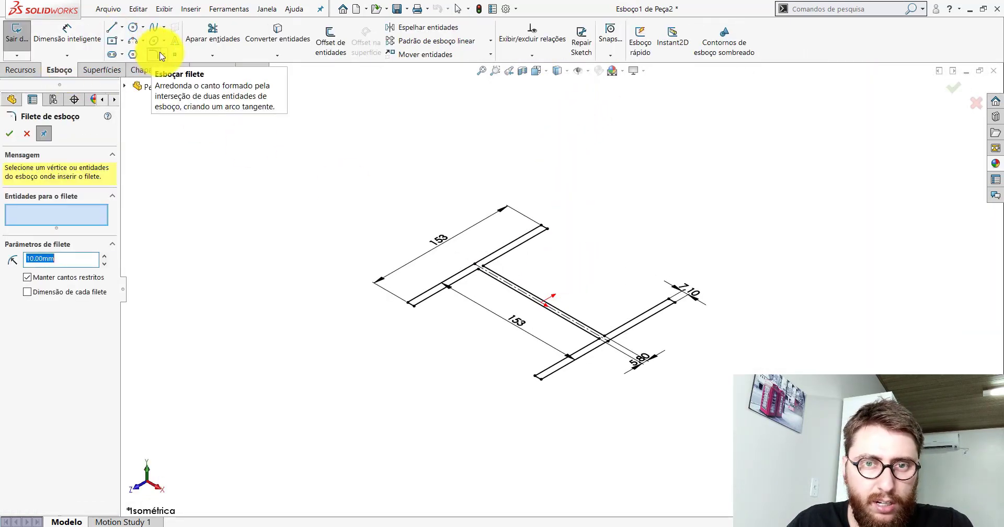
text(4)
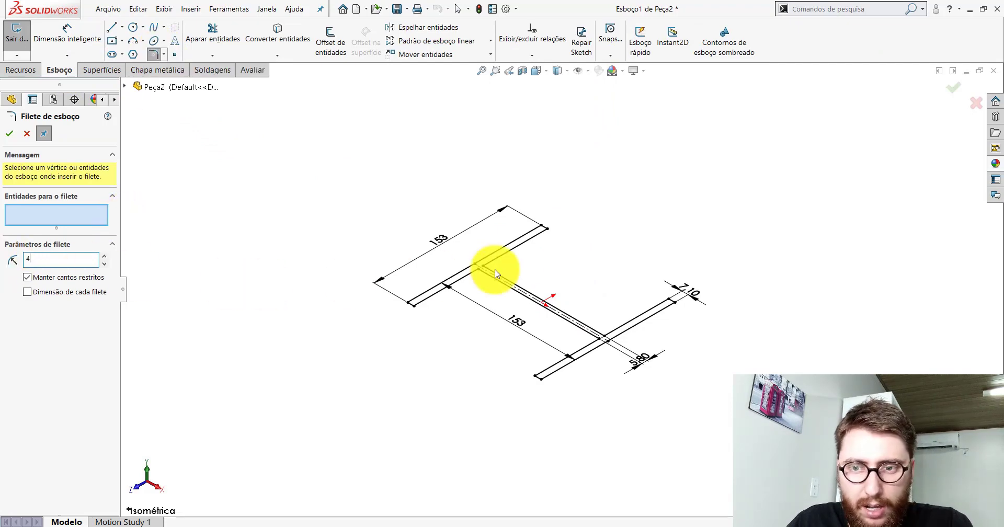
scroll(486, 277, down, 3)
scroll(470, 280, down, 2)
click(477, 278)
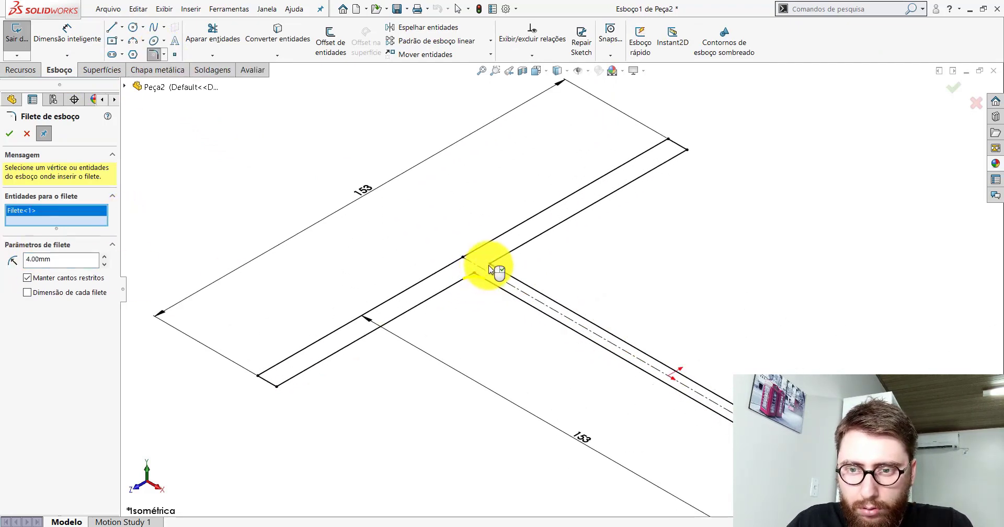
click(488, 267)
Round the remaining two web-flange corners, confirm the fillets, and exit the sketch.
scroll(669, 350, up, 3)
scroll(605, 333, down, 3)
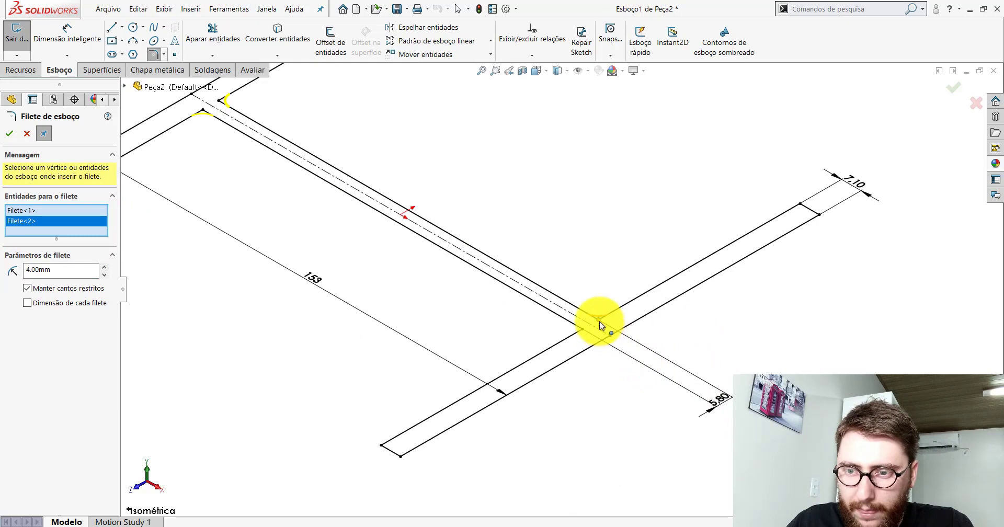
click(599, 323)
click(543, 346)
click(9, 134)
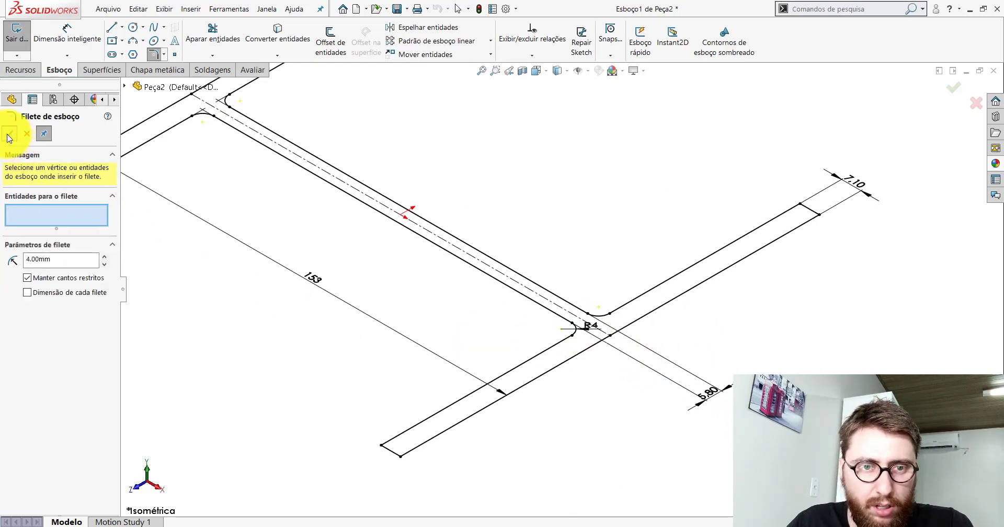
scroll(477, 213, up, 3)
scroll(511, 223, up, 1)
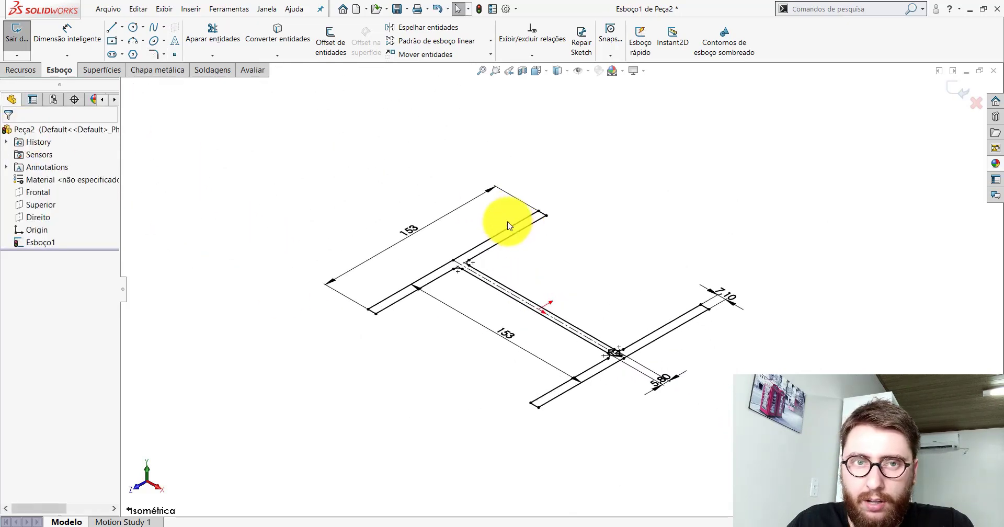
click(24, 67)
Extrude the I-profile as a blind boss 1636.03 mm deep.
click(25, 38)
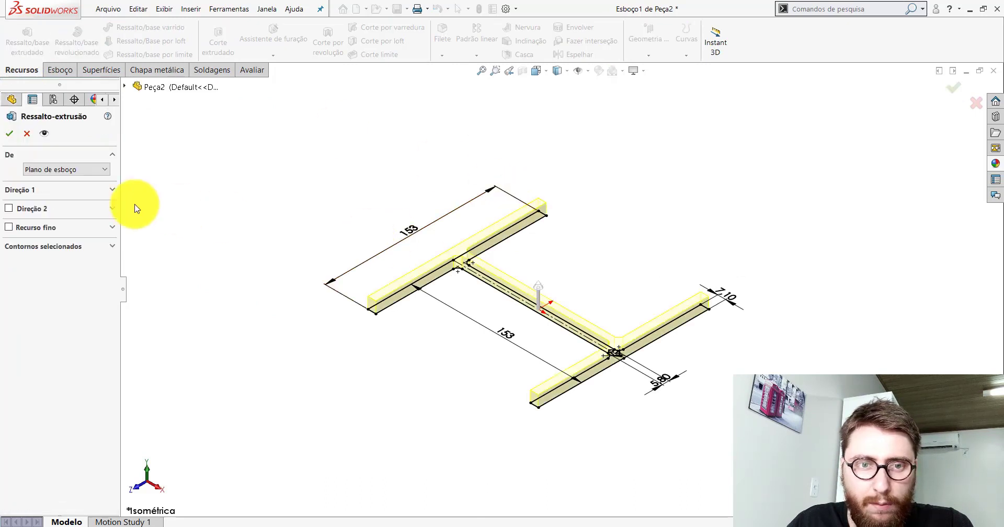
click(15, 190)
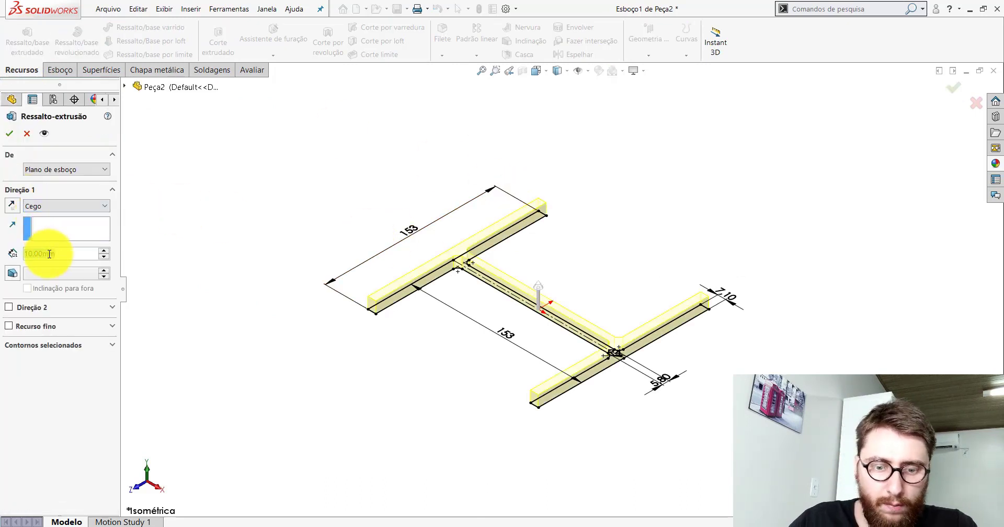
text(1636.0)
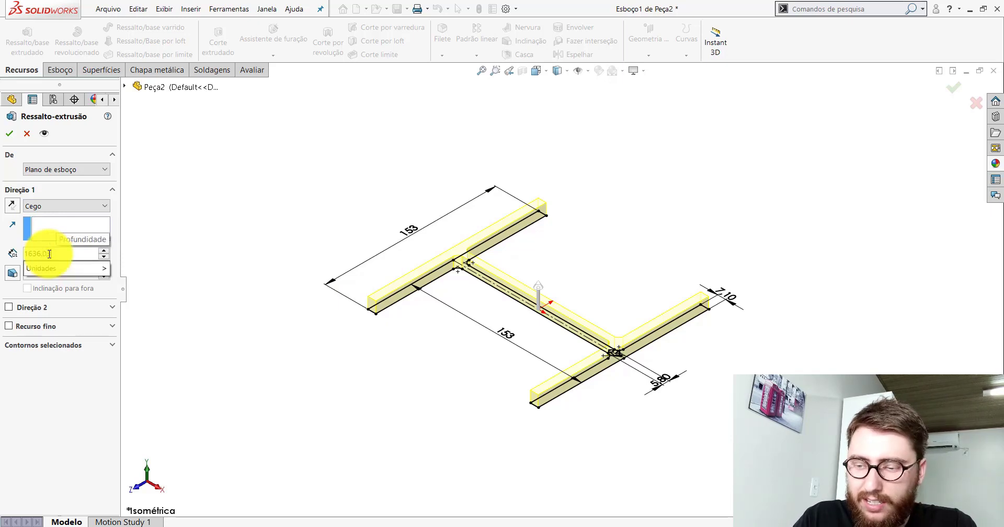
key(Return)
scroll(693, 260, up, 3)
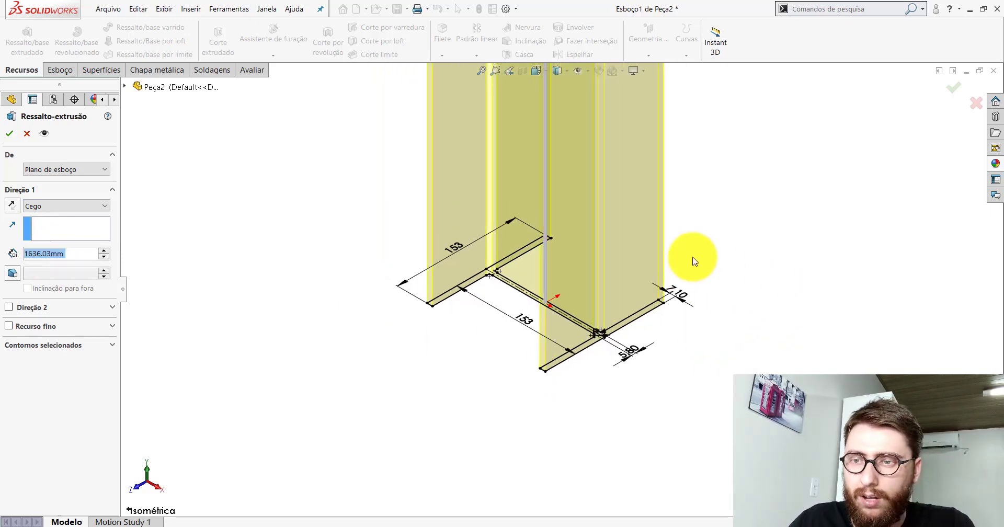
scroll(669, 255, up, 2)
scroll(628, 225, up, 2)
scroll(651, 219, up, 2)
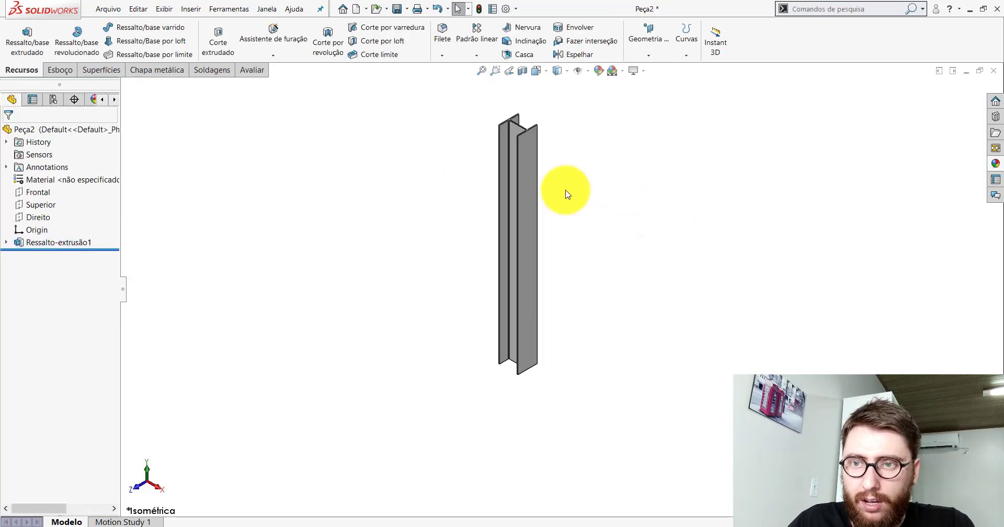
Open the part's Material options, then move over to the Gerdau gauge table.
right_click(58, 181)
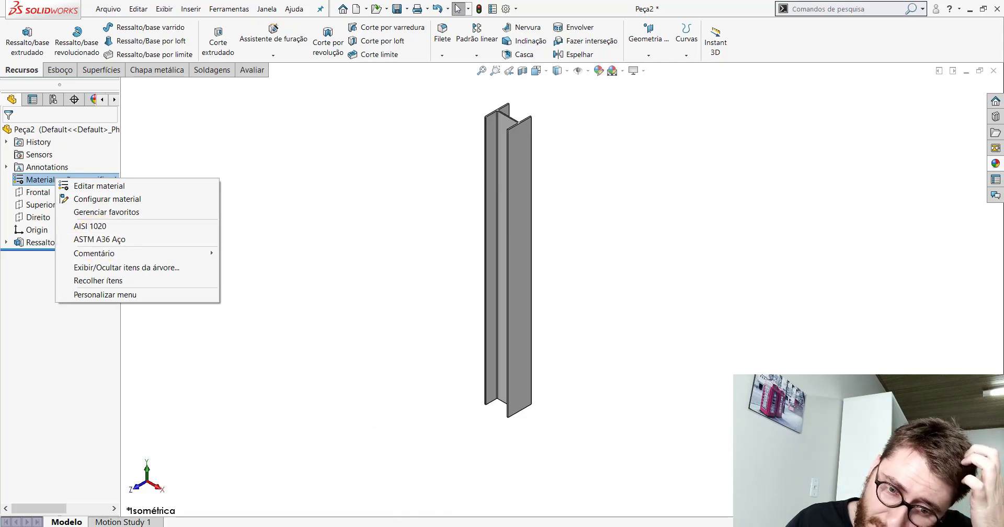
scroll(357, 247, down, 3)
Review the ASTM steel grades under Propriedades Mecânicas, then minimize Chrome.
scroll(357, 248, down, 5)
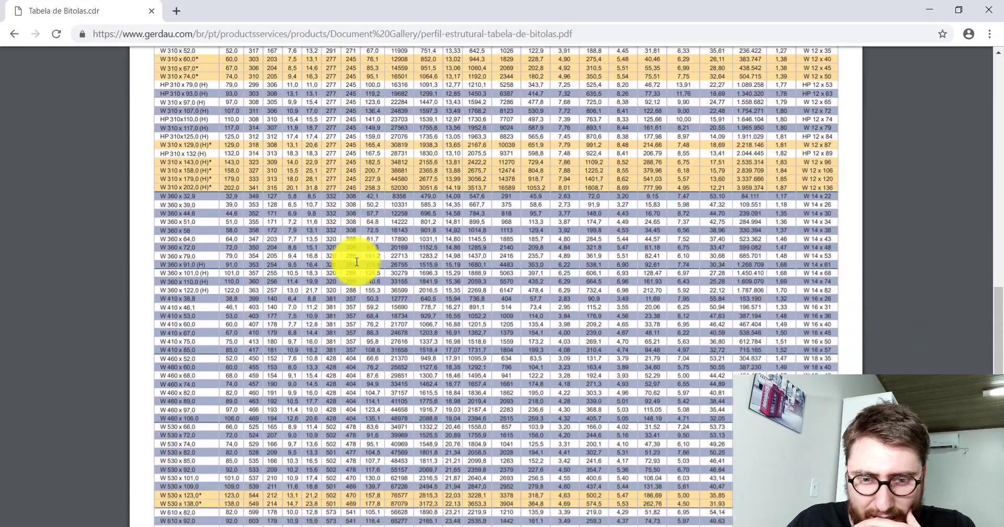
scroll(356, 261, down, 10)
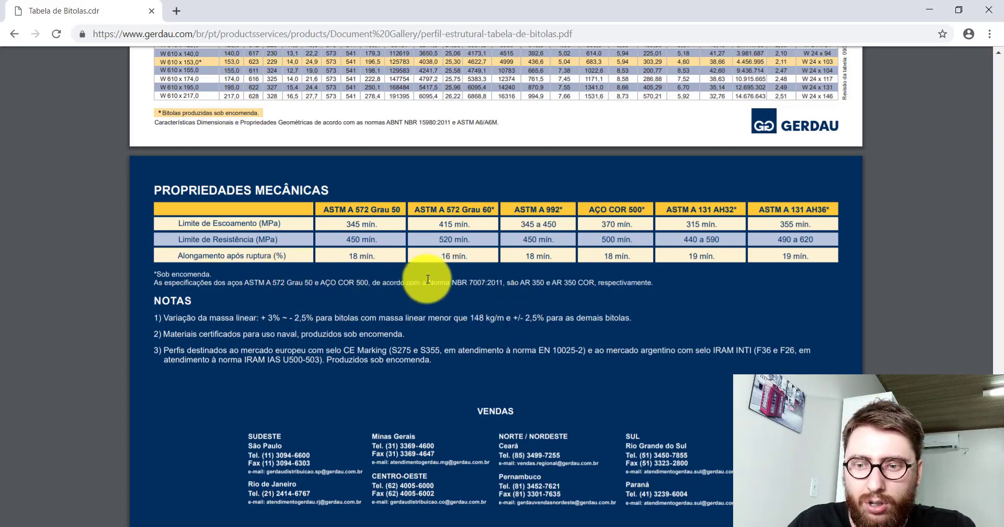
scroll(434, 269, up, 1)
scroll(438, 275, up, 6)
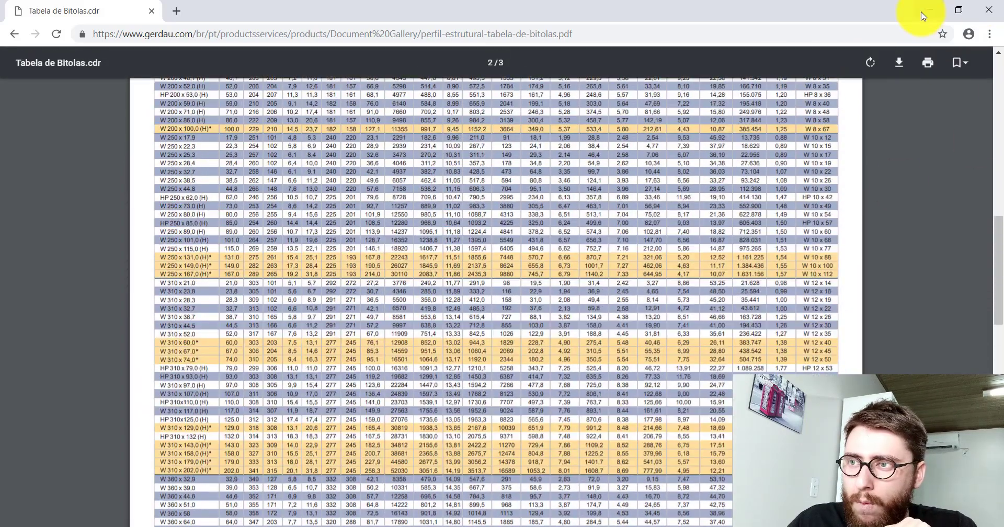
click(929, 11)
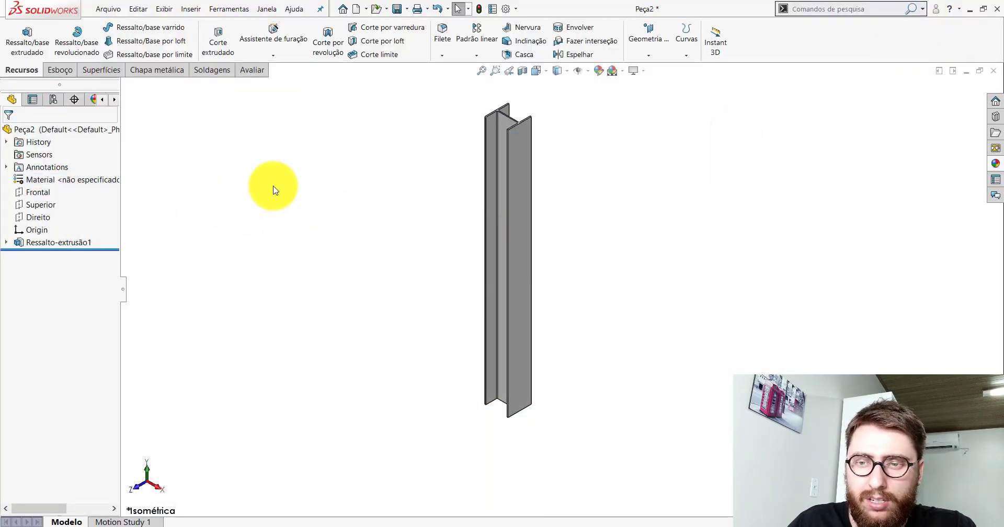
Set the part's material to ASTM A36 Aço from the Material menu.
scroll(616, 247, down, 1)
scroll(549, 212, down, 1)
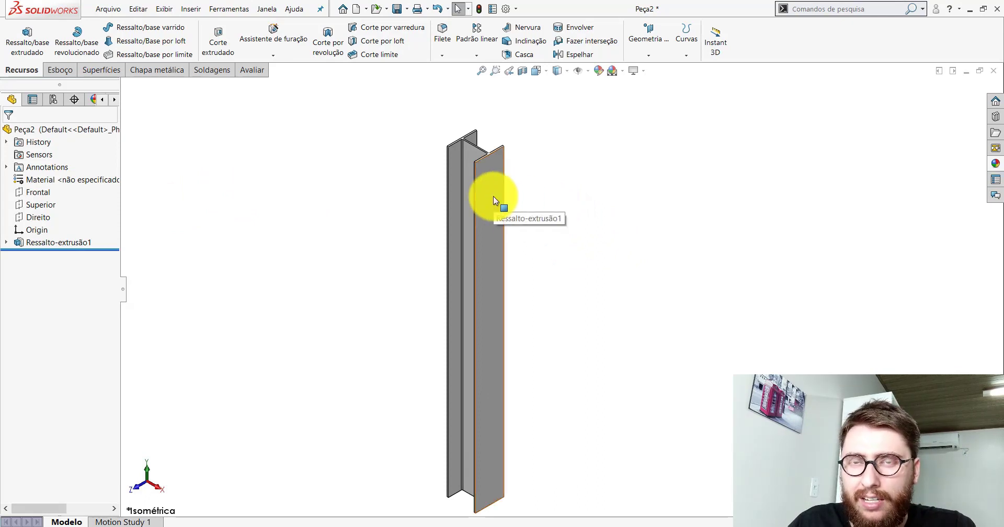
right_click(54, 184)
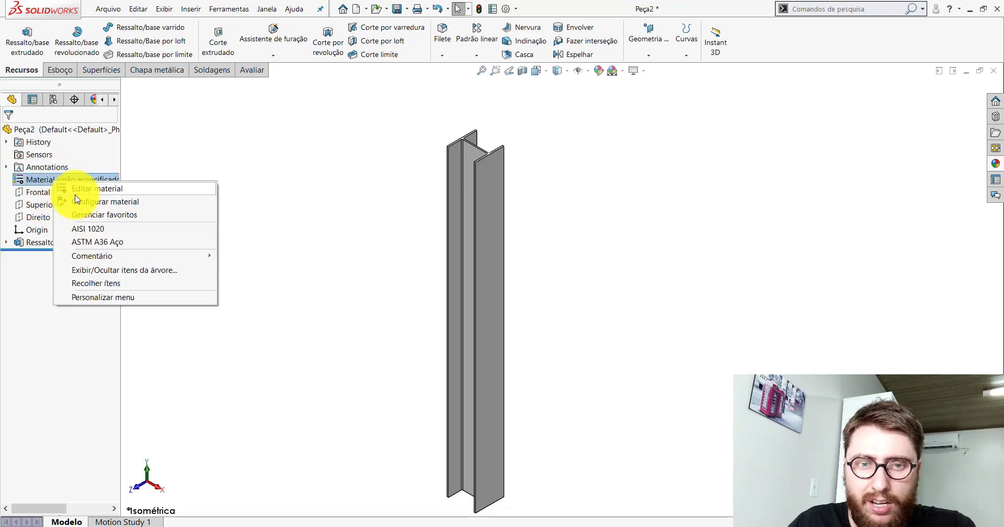
click(87, 242)
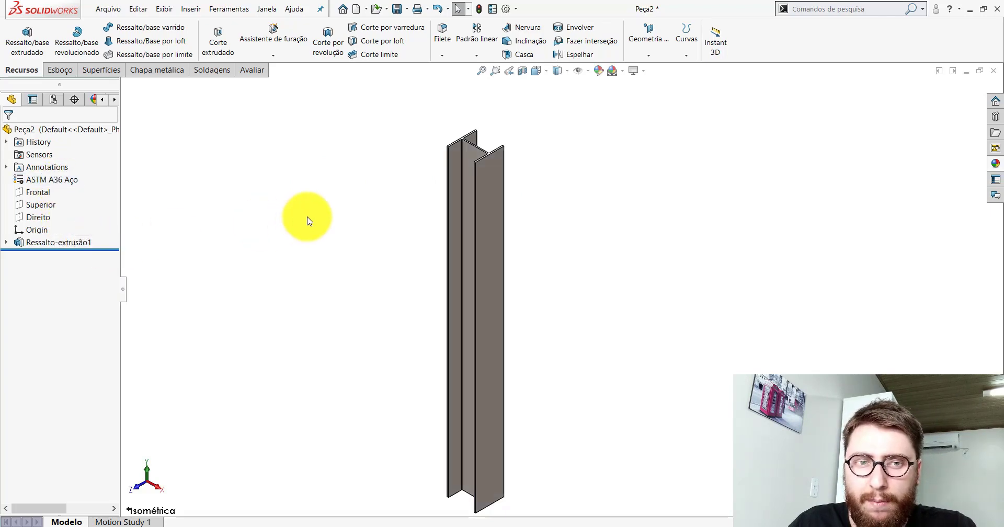